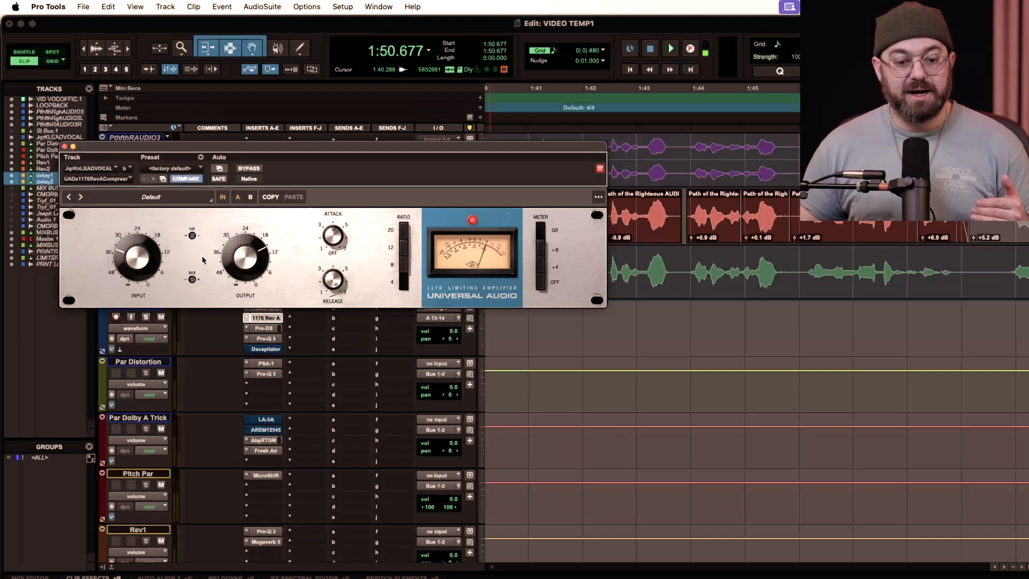
Close the 1176 compressor and check the FabFilter Pro-DS de-esser on the lead vocal track
left_click(64, 147)
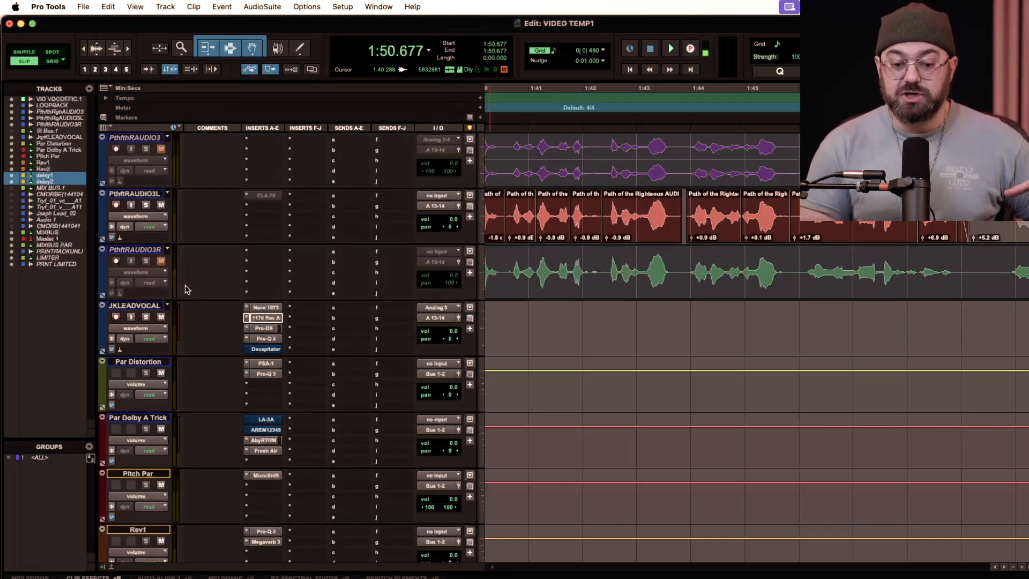
left_click(269, 330)
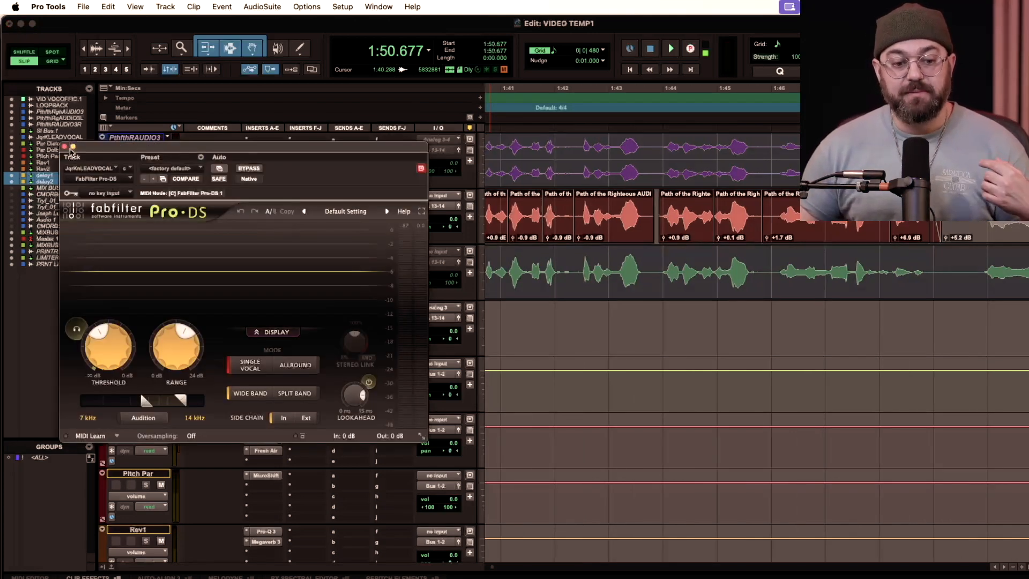
left_click(65, 146)
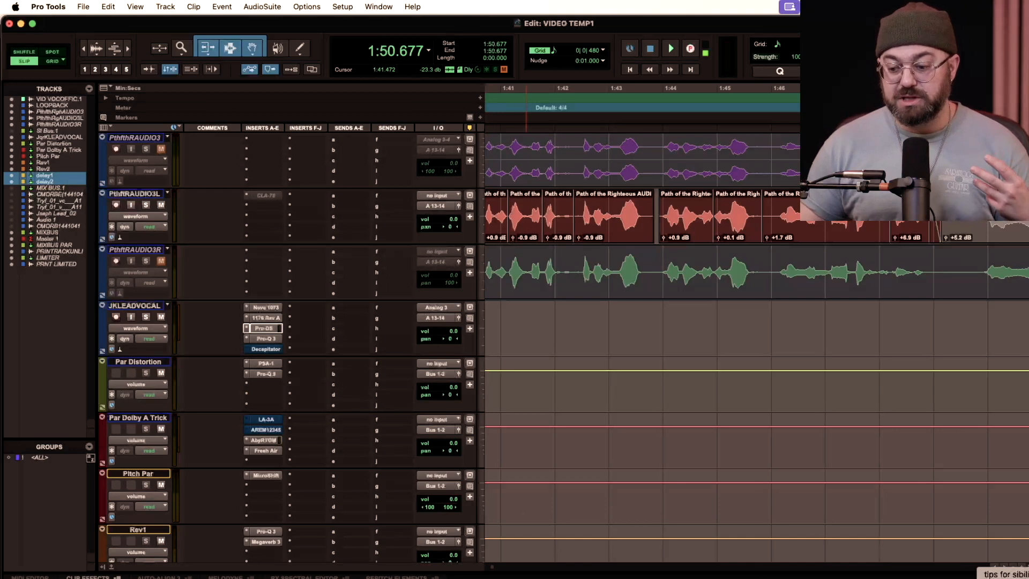
Switch to Preview to examine the dbx 902 de-esser picture, and minimize it when done
left_click(937, 578)
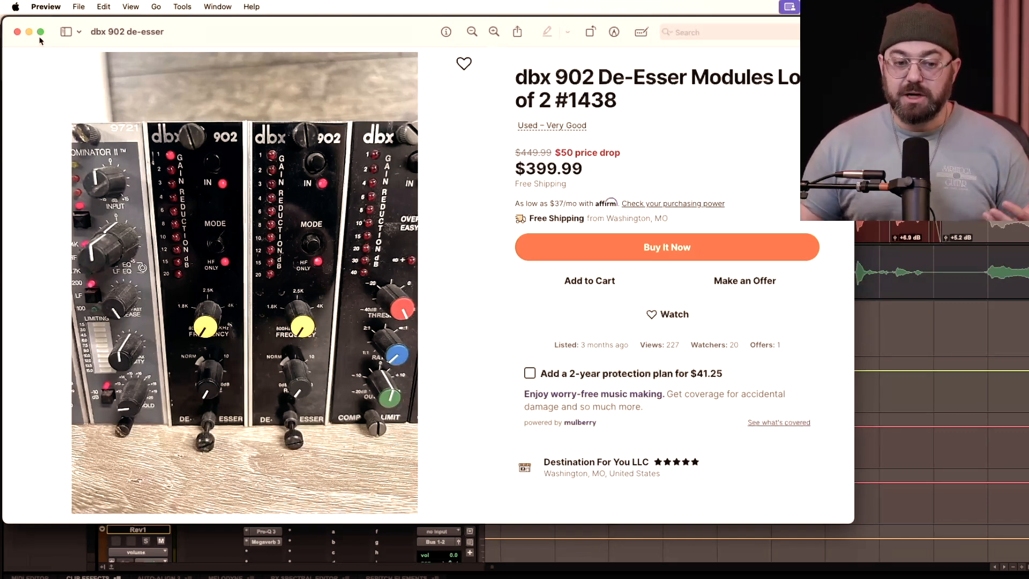
mouse_move(37, 35)
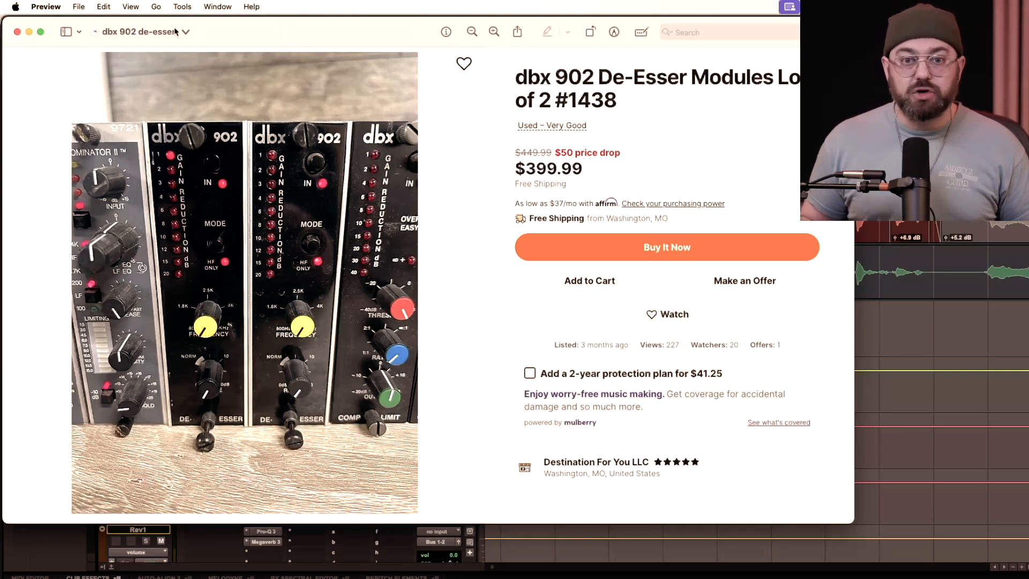
left_click(29, 32)
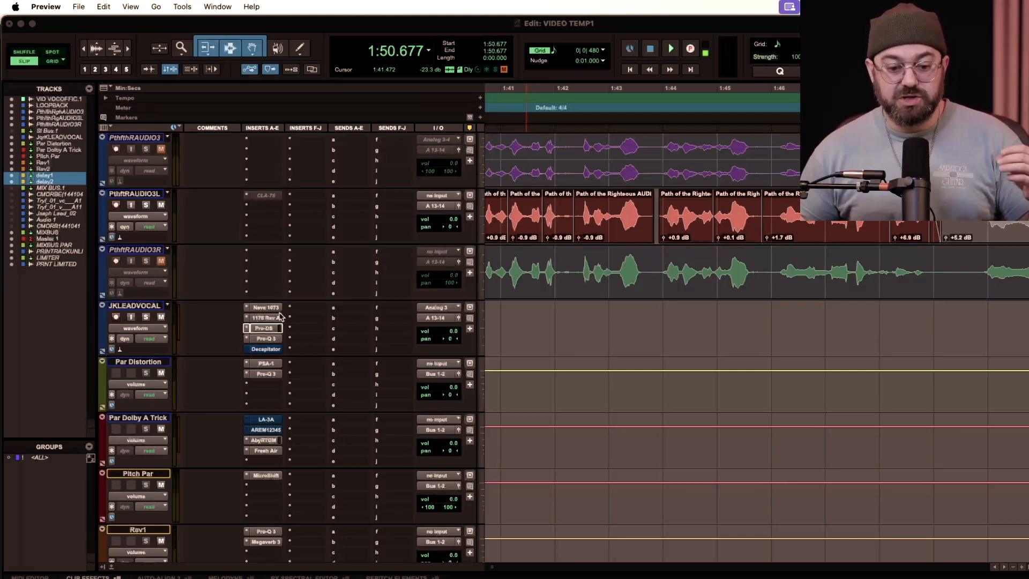
On the lead vocal's Pro-DS, widen the side-chain filter range to run from 2 kHz to 17.58 kHz
left_click(271, 329)
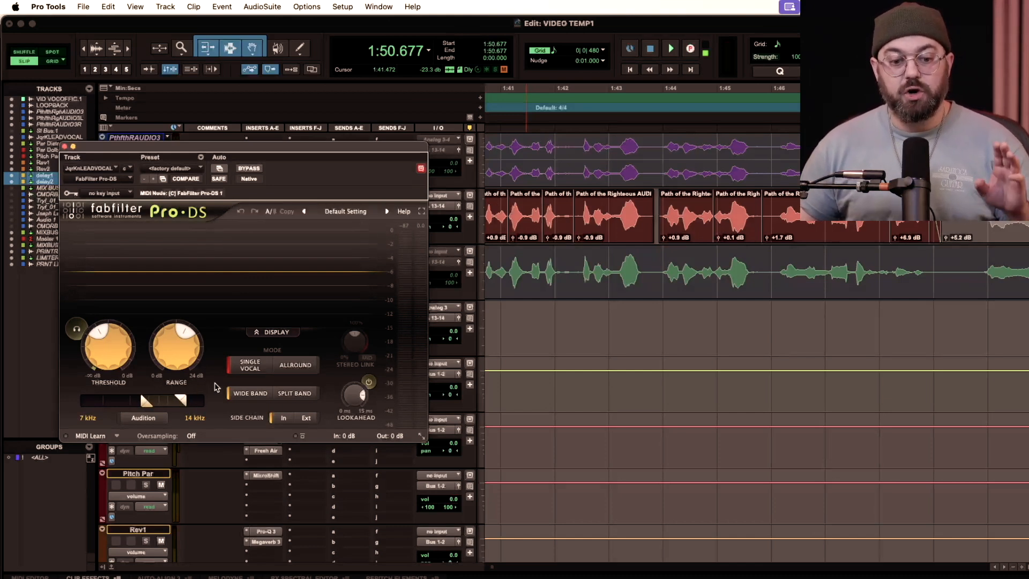
mouse_move(199, 408)
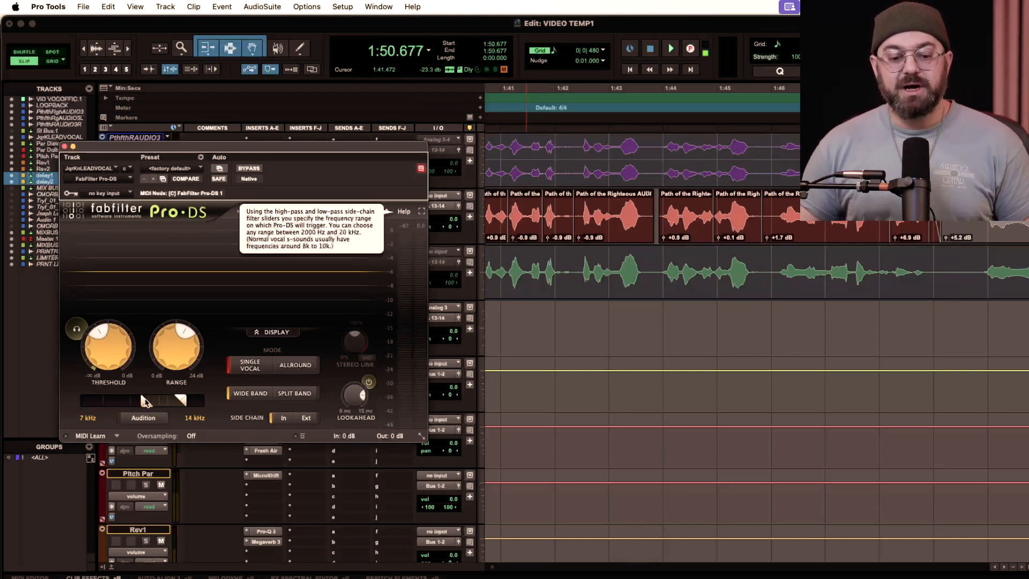
left_click_drag(144, 402, 3, 406)
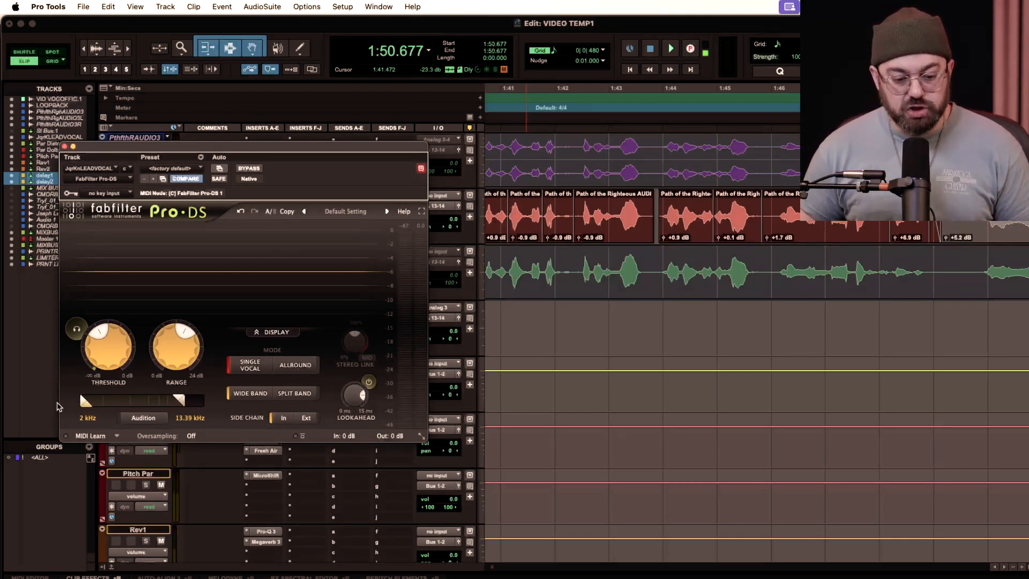
left_click_drag(178, 400, 192, 400)
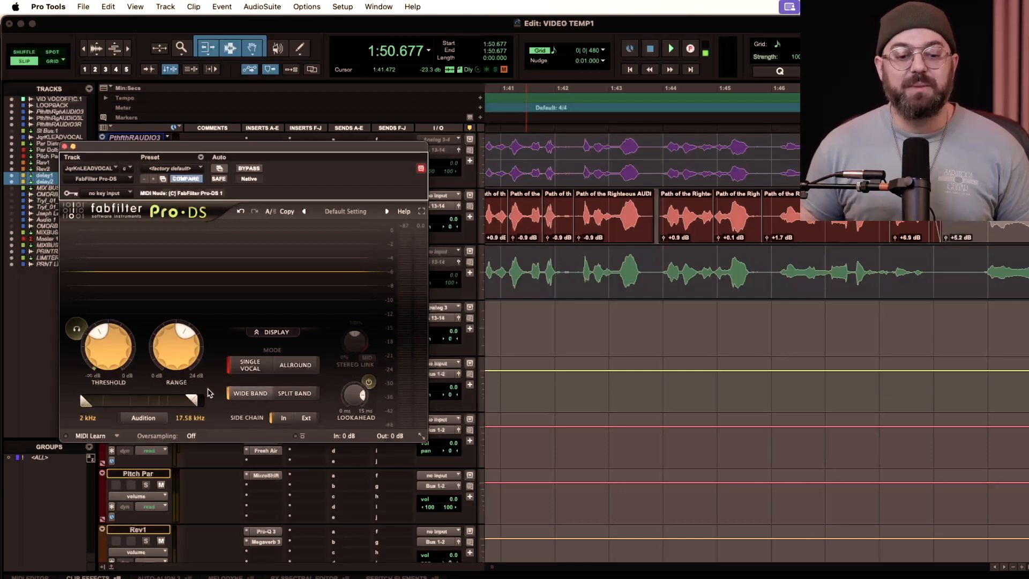
Raise the Pro-DS range slightly and lower its threshold a little
left_click_drag(175, 346, 175, 334)
left_click_drag(106, 348, 113, 356)
mouse_move(172, 365)
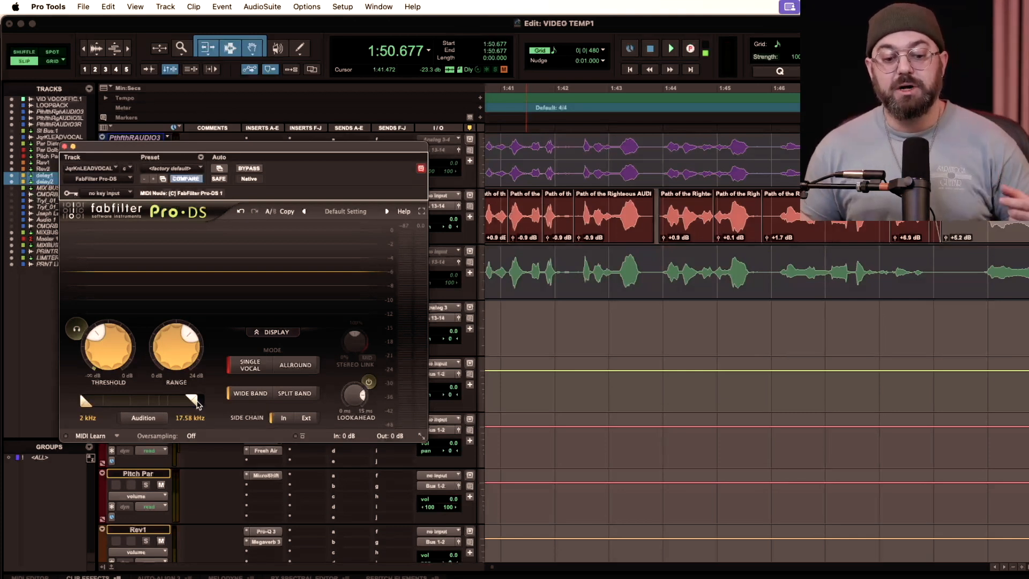
mouse_move(192, 402)
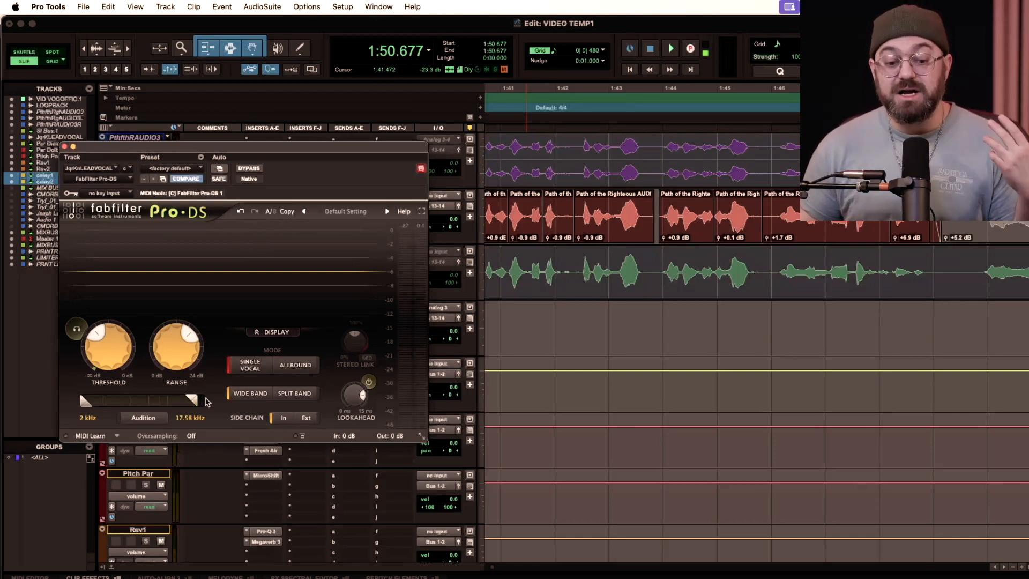
Try split band processing in Pro-DS, return it to wide band, and review the de-esser once more before closing it
left_click(295, 395)
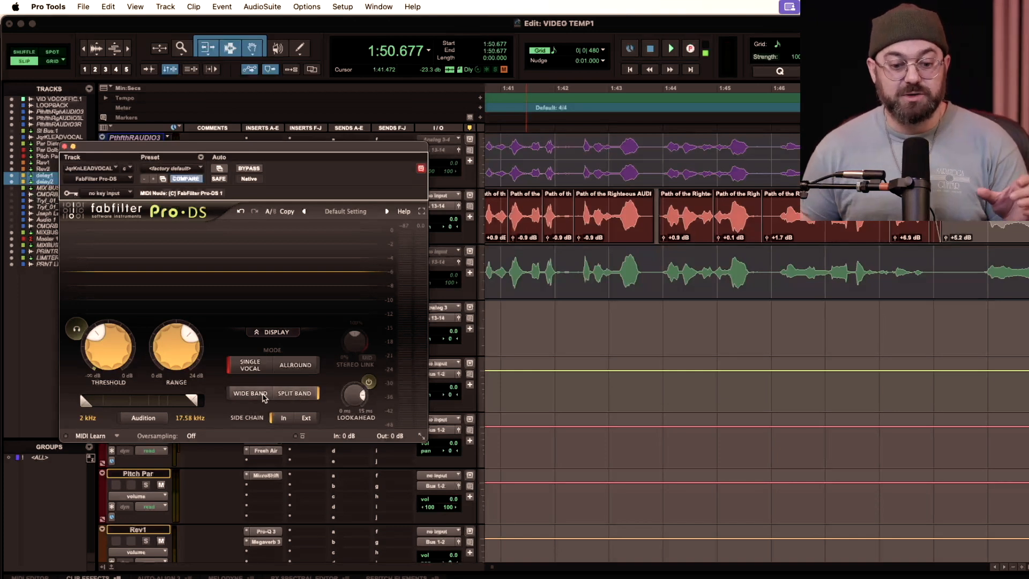
left_click(253, 396)
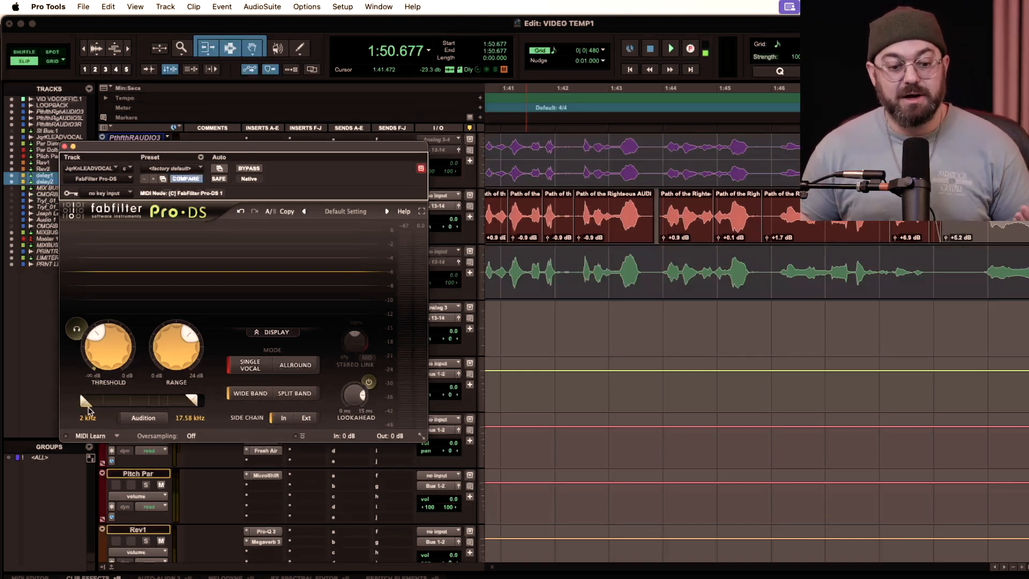
mouse_move(177, 363)
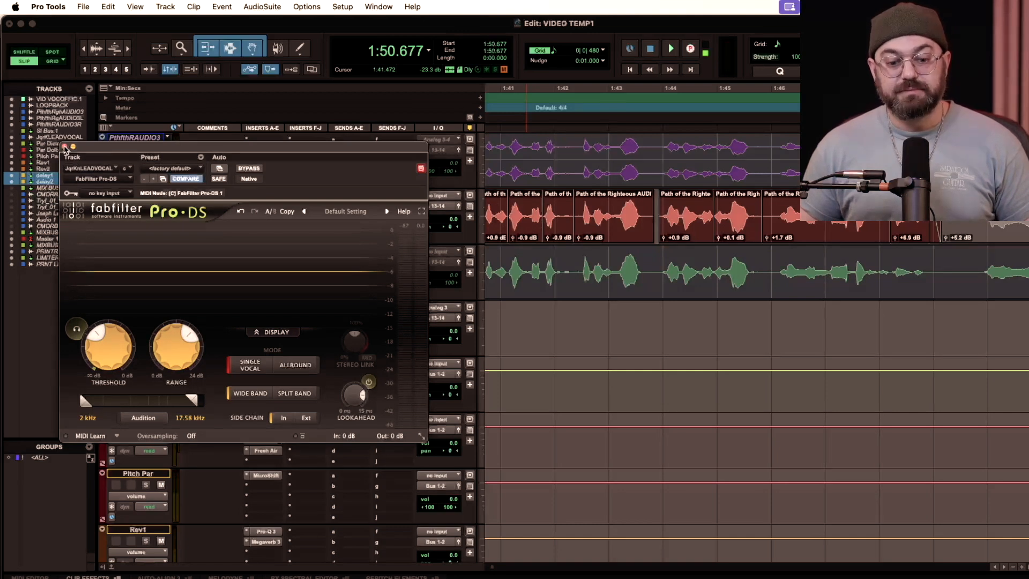
left_click(65, 146)
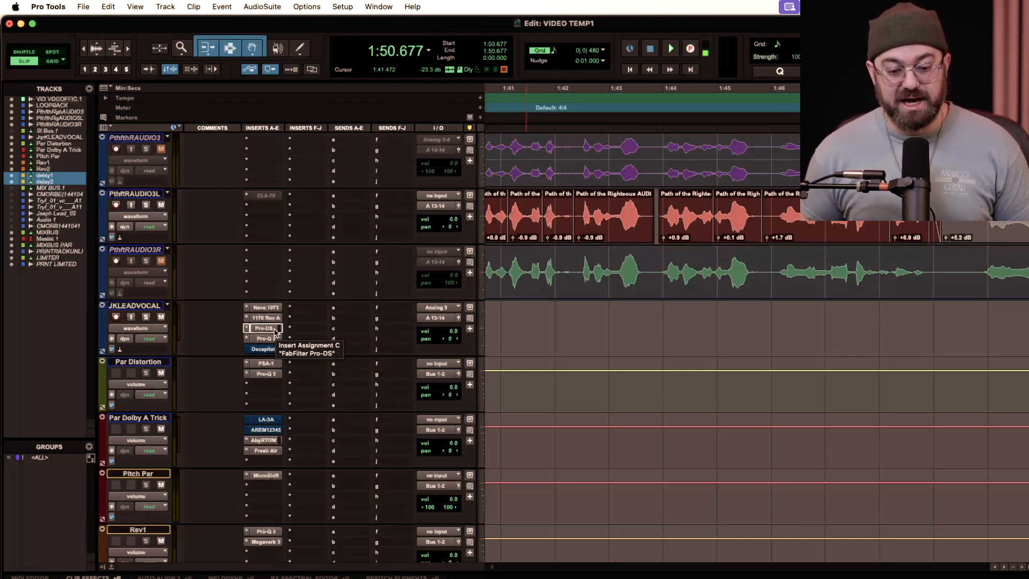
left_click(274, 329)
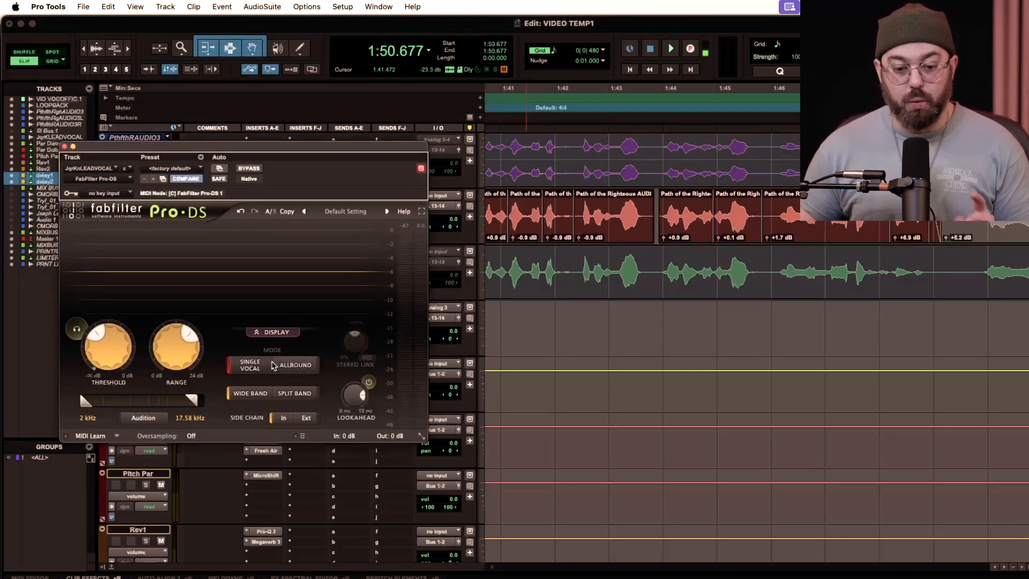
left_click(64, 146)
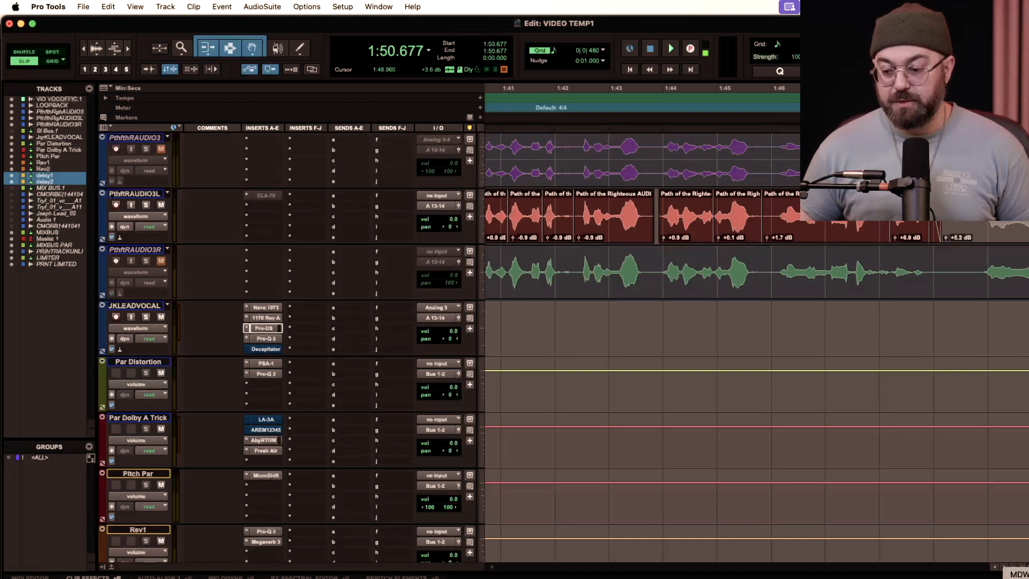
Switch to Preview to examine the MDWEQ5 equalizer picture, and minimize it when done
left_click(1019, 577)
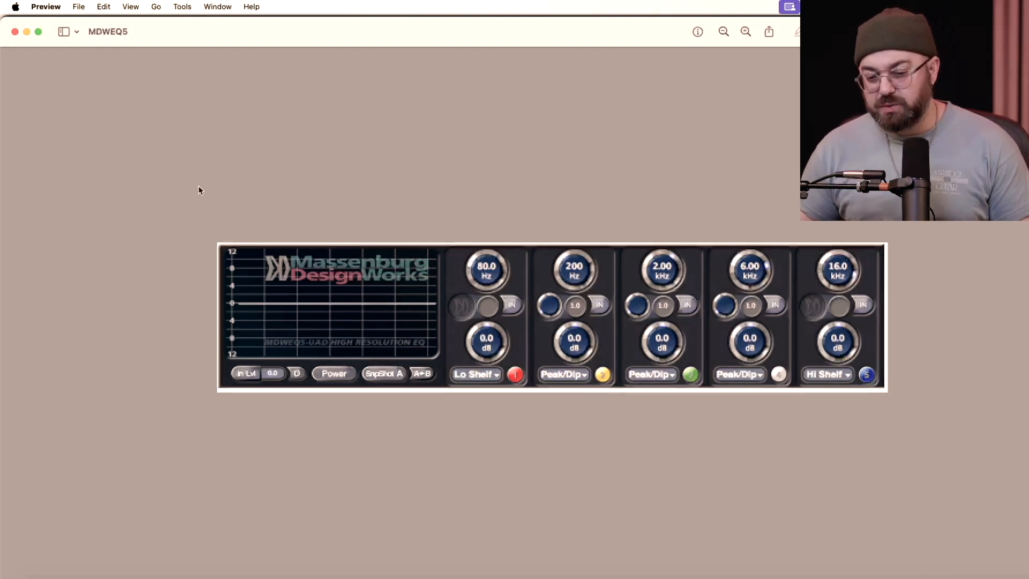
left_click(28, 33)
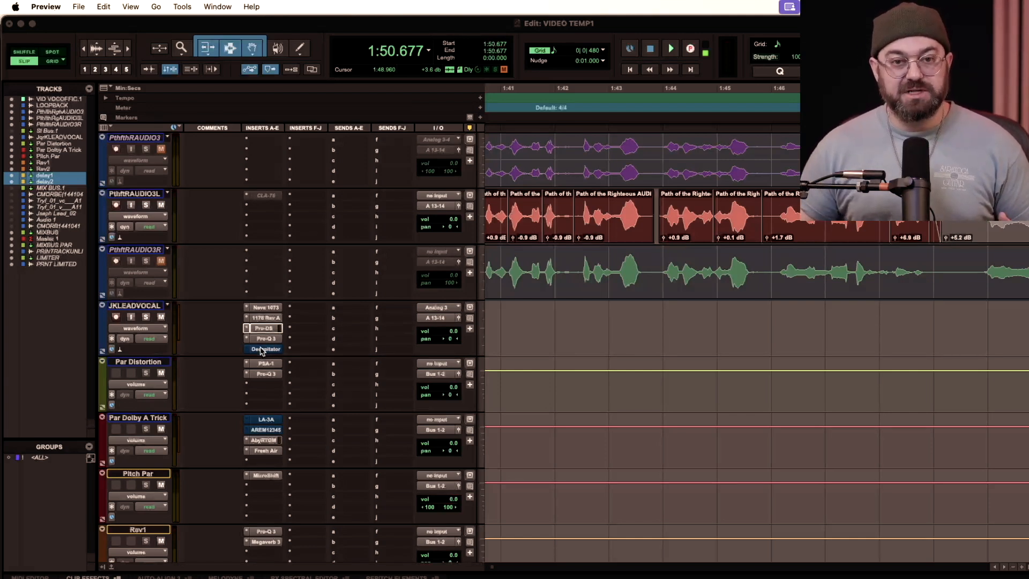
Inspect the bypassed Decapitator saturation plugin on the lead vocal track
left_click(262, 348)
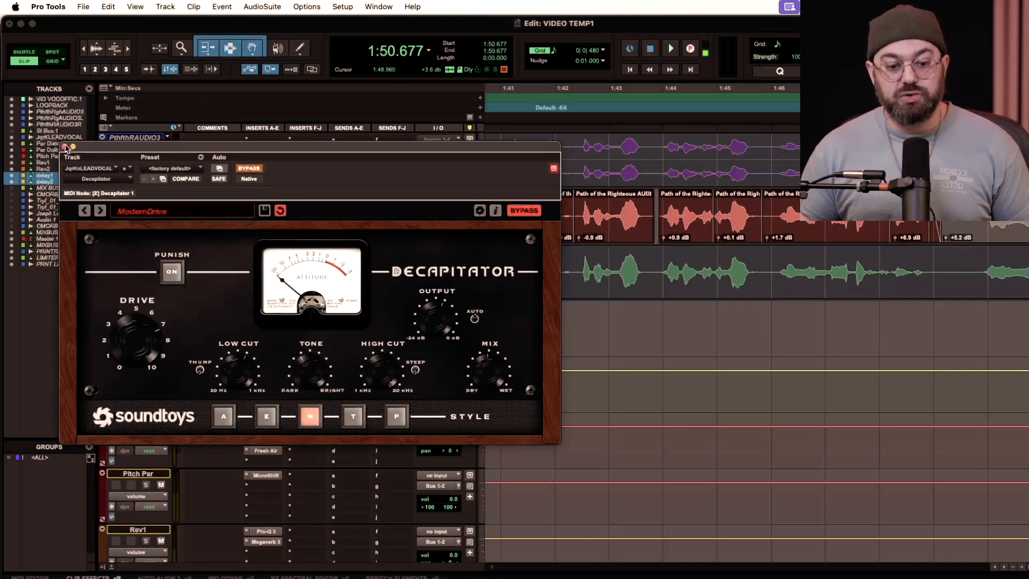
left_click(65, 146)
Inspect the SansAmp PSA-1 and the Pro-Q 3 filter curve on the Par Distortion track
left_click(263, 364)
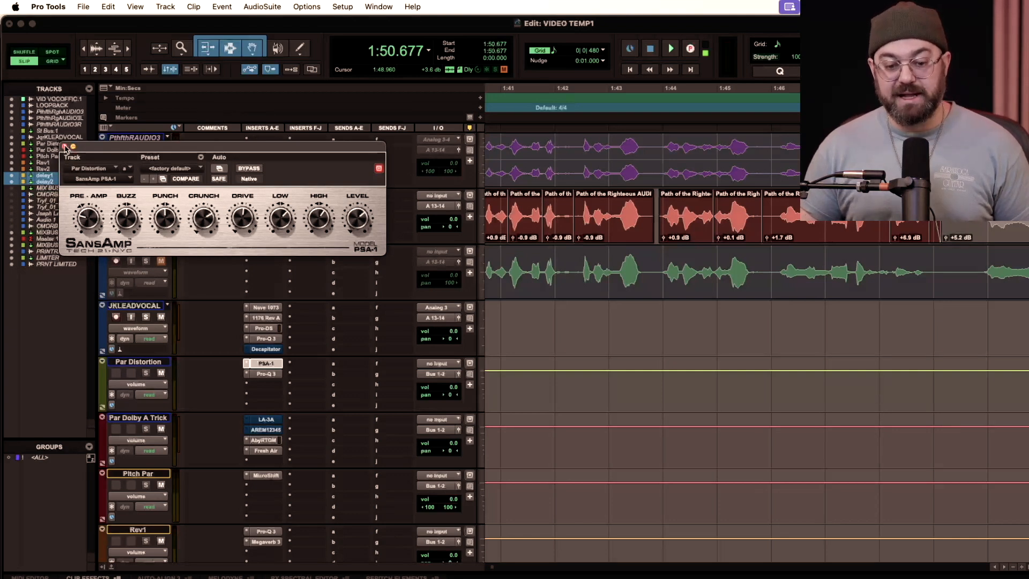
left_click(65, 146)
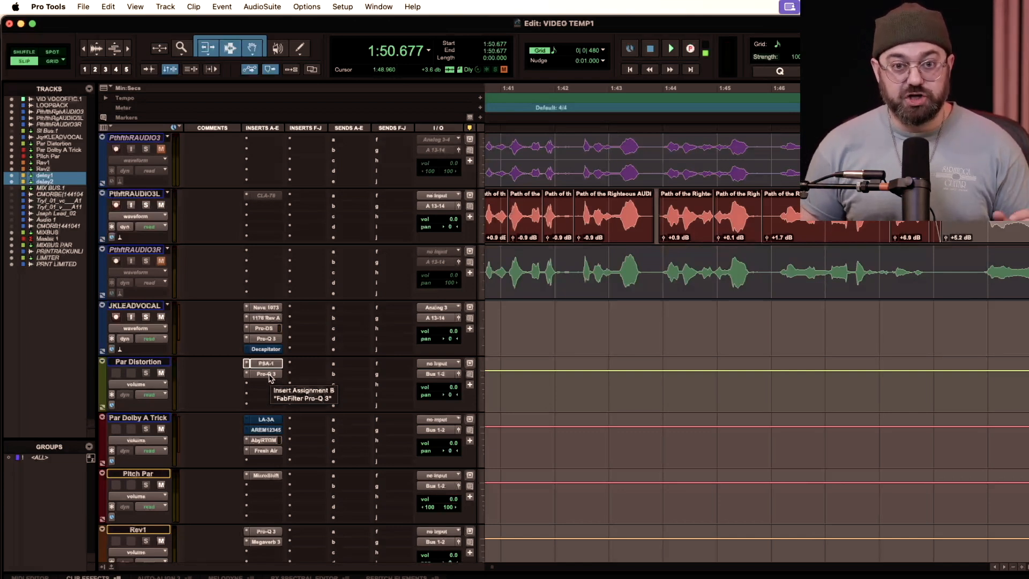
left_click(267, 374)
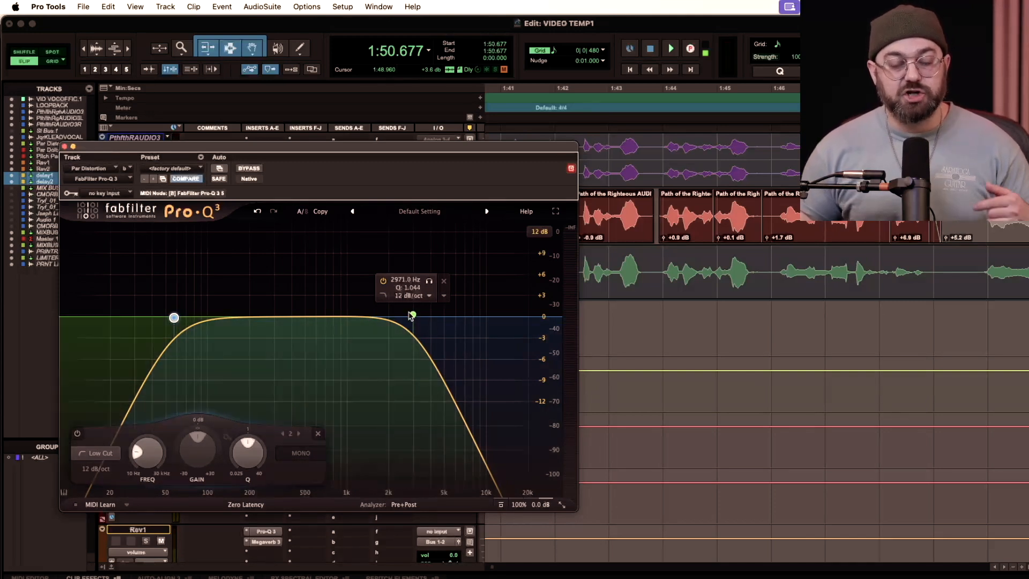
left_click(64, 146)
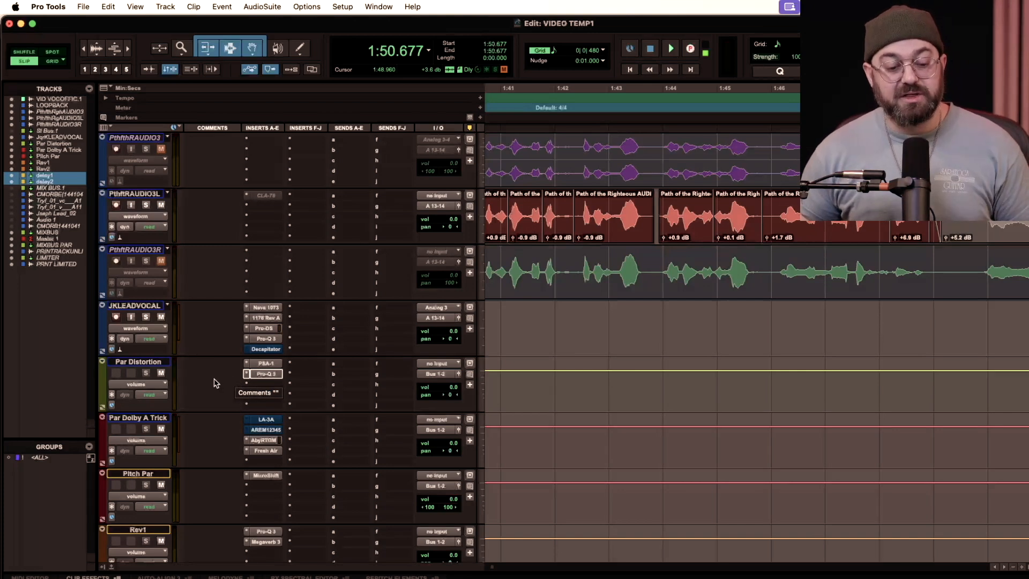
Select the Par Dolby A Trick track and inspect its Teletronix LA-3A compressor
scroll(212, 388, "down", 2)
left_click(161, 362)
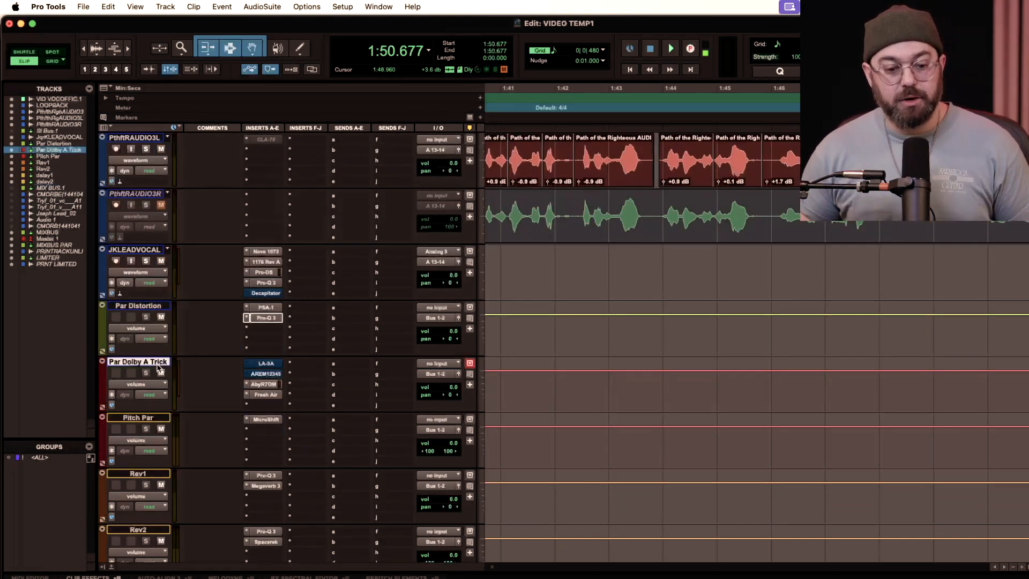
scroll(199, 375, "down", 1)
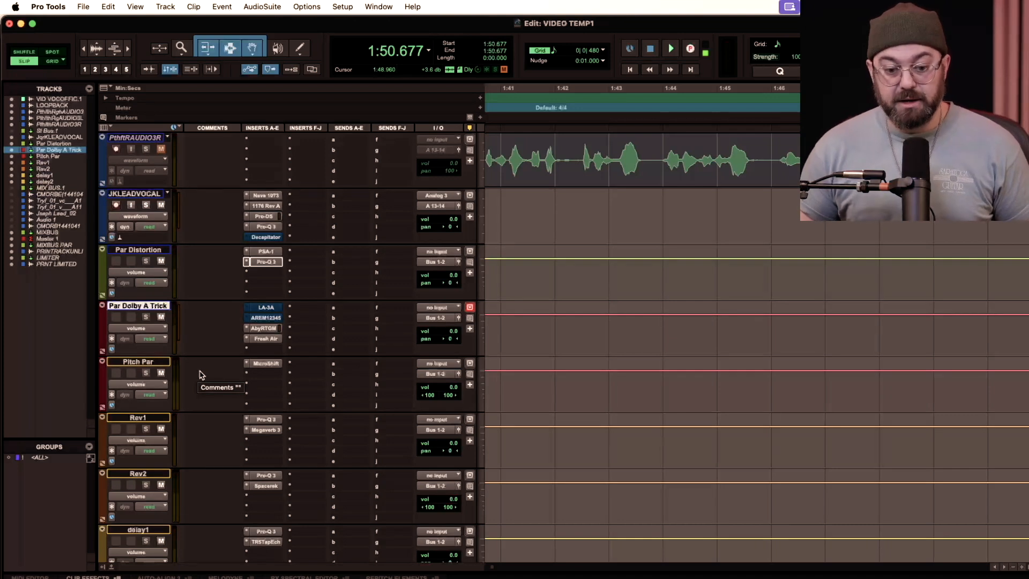
scroll(200, 375, "up", 2)
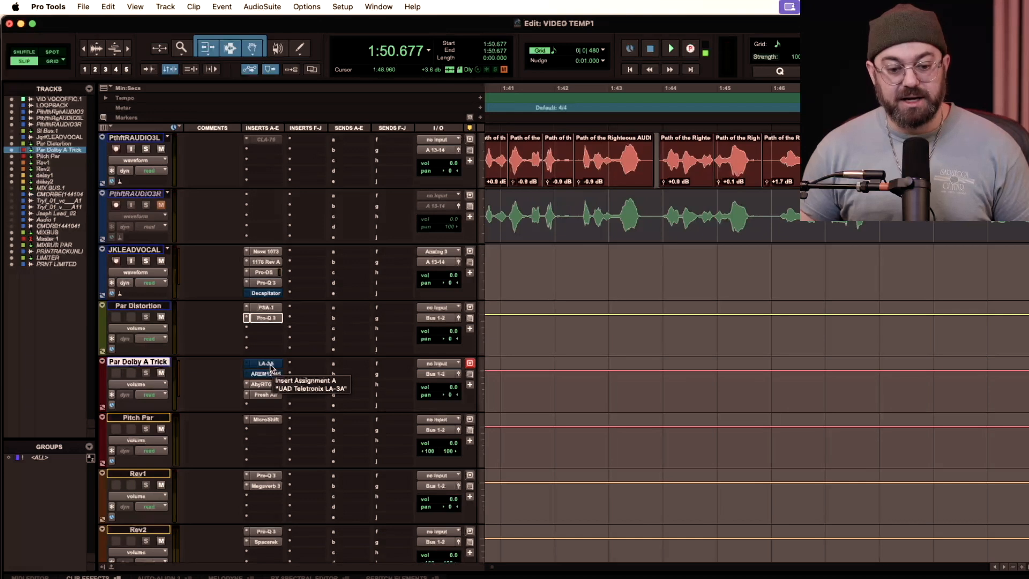
left_click(272, 366)
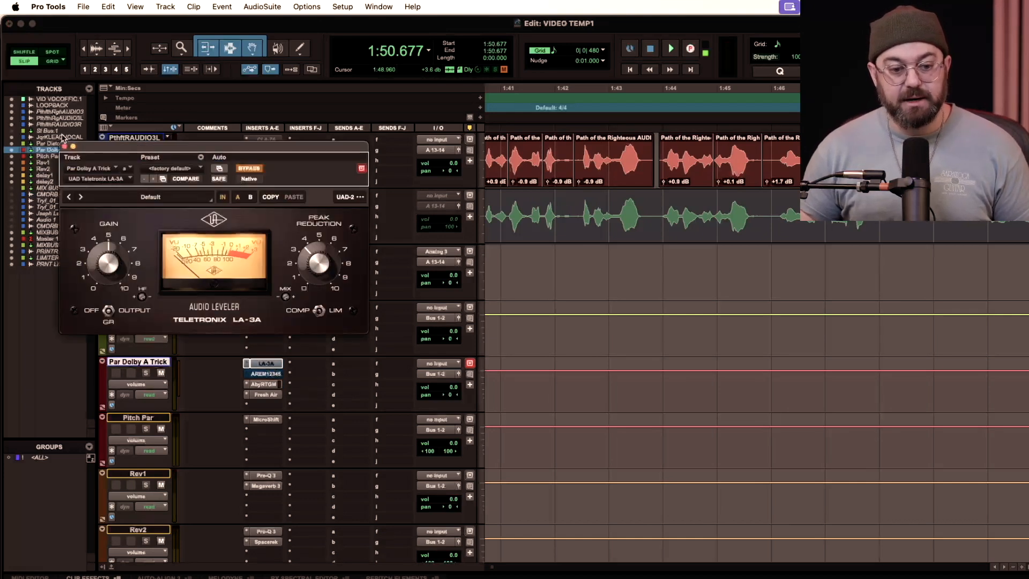
left_click(64, 146)
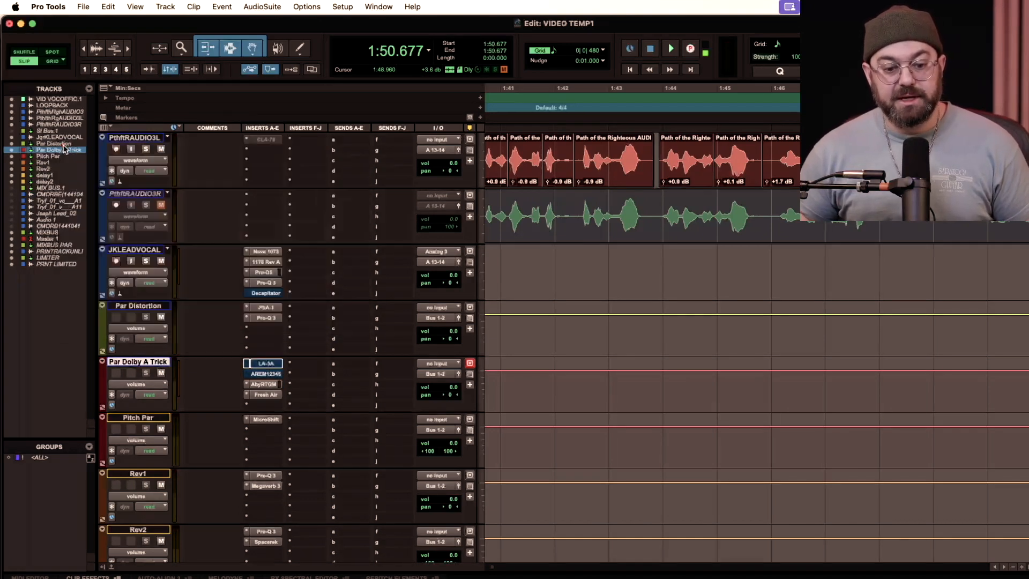
Inspect the Abbey Road TG Mastering Chain on the Par Dolby A Trick track, including its Tone and Input modules
left_click(268, 384)
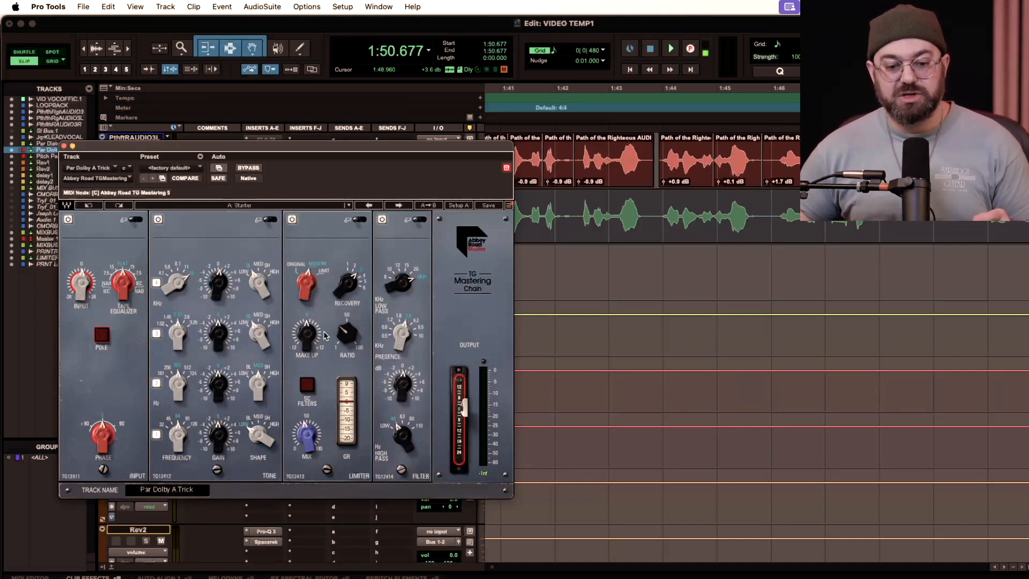
left_click(158, 221)
left_click(67, 220)
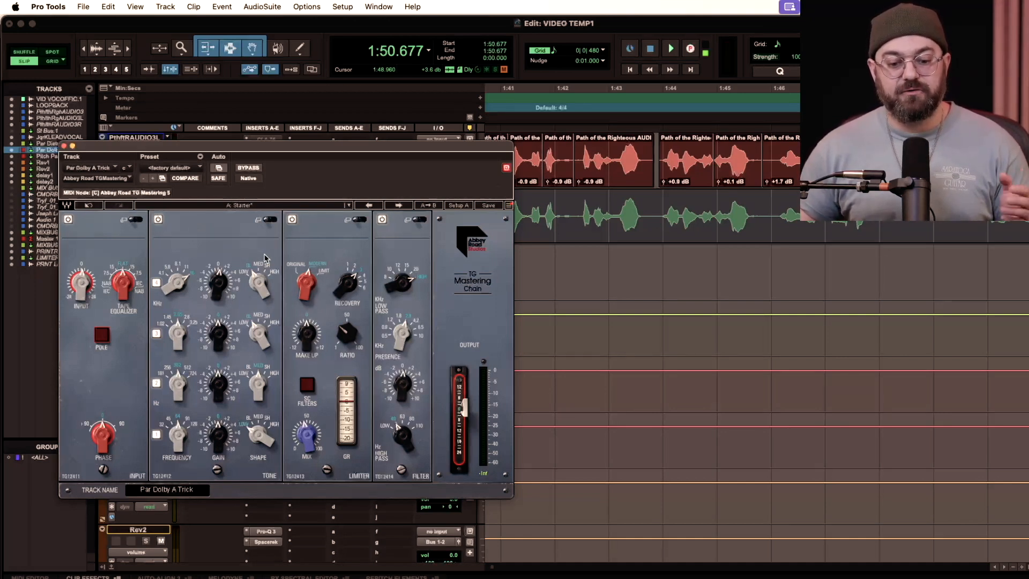
left_click(64, 146)
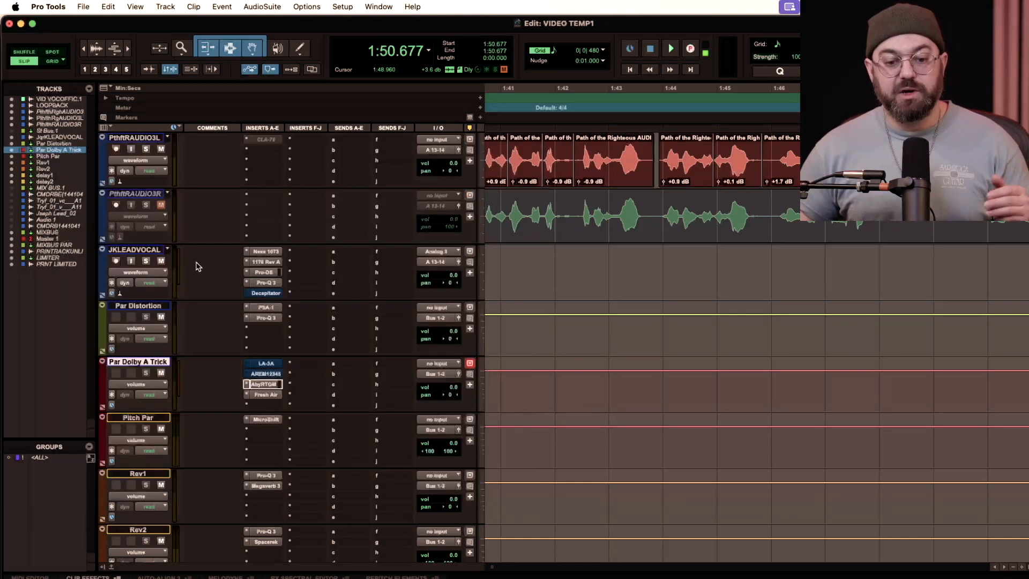
left_click(265, 384)
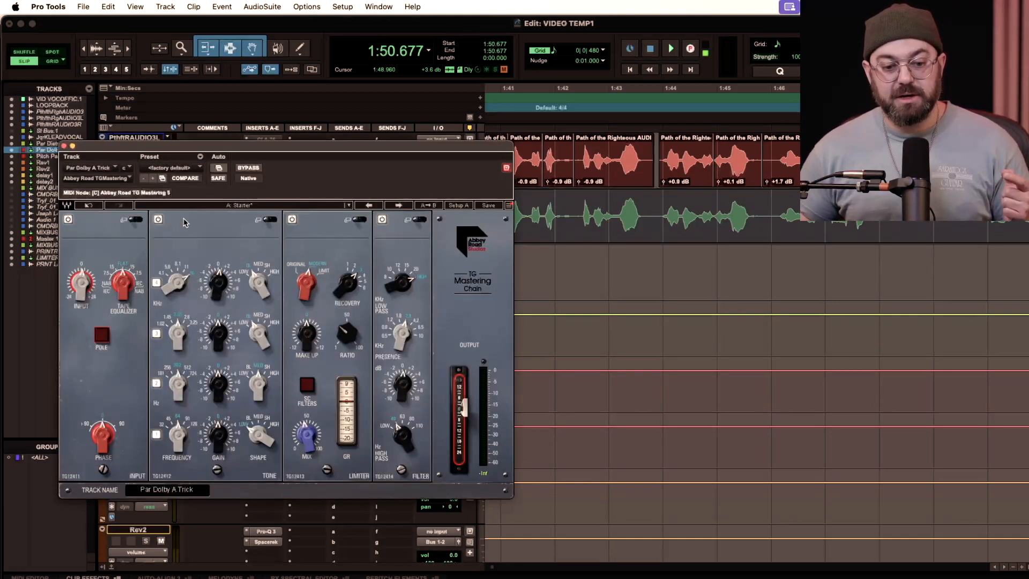
left_click(63, 146)
Inspect the bypassed Abbey Road EMI TG12345 and the Fresh Air plugin on the Par Dolby A Trick track
left_click(266, 375)
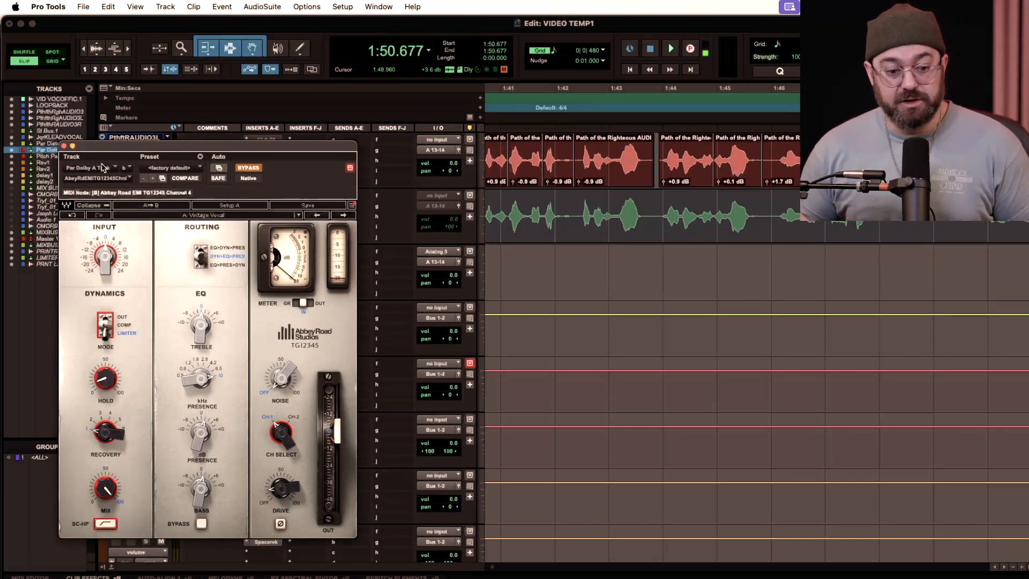
left_click(64, 146)
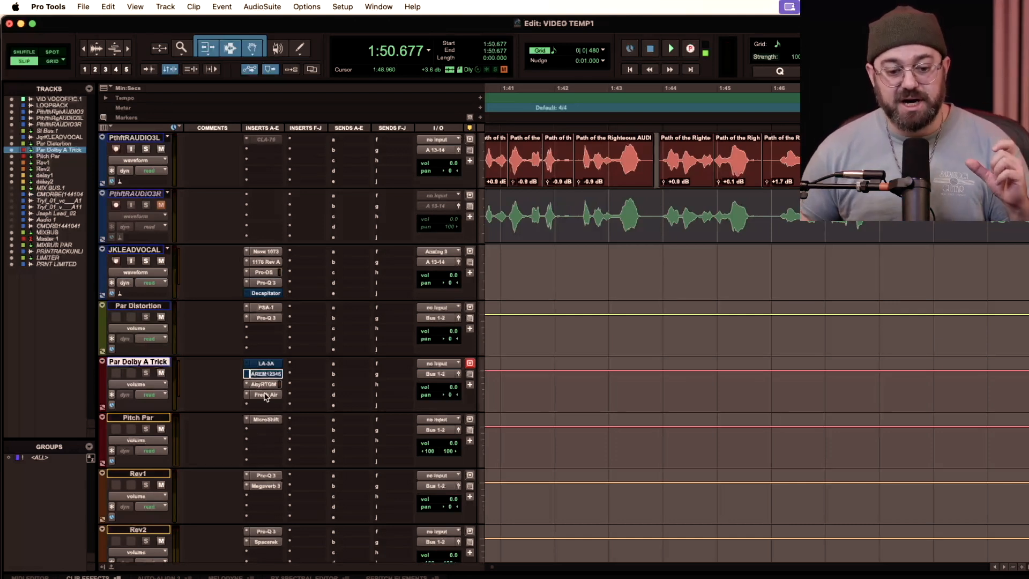
left_click(265, 395)
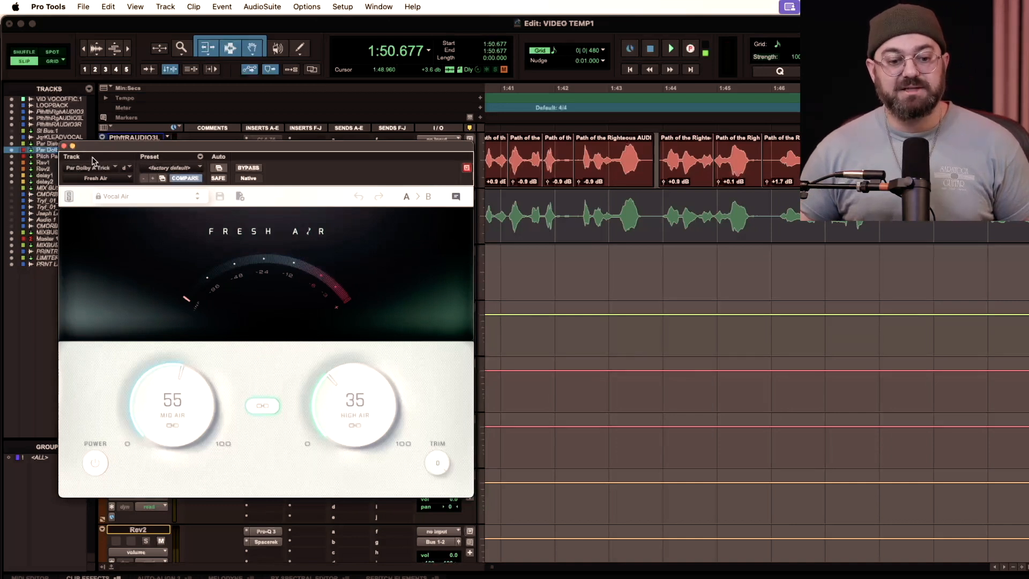
left_click(64, 146)
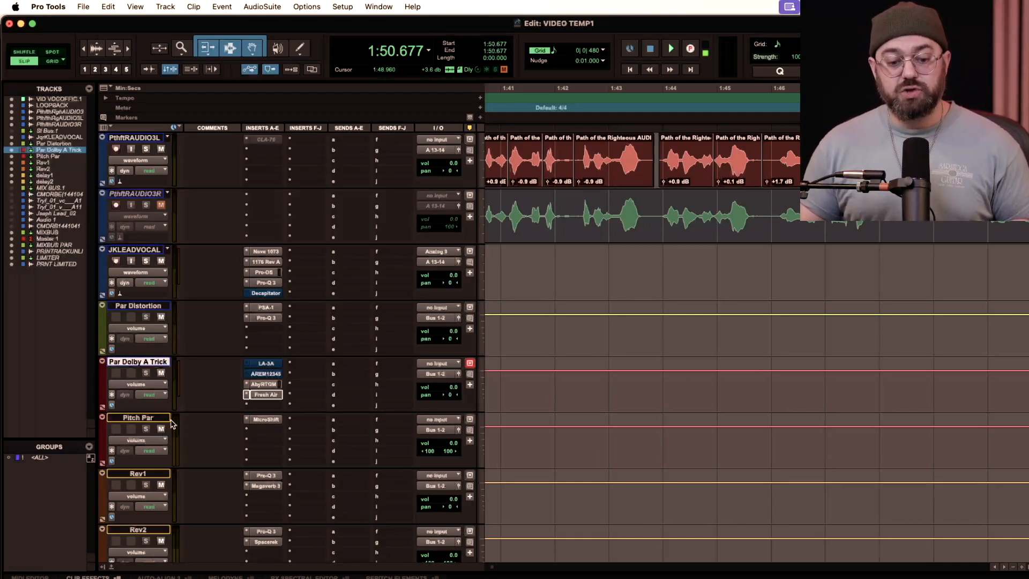
Inspect the Soundtoys MicroShift plugin on the Pitch Par track
left_click(266, 420)
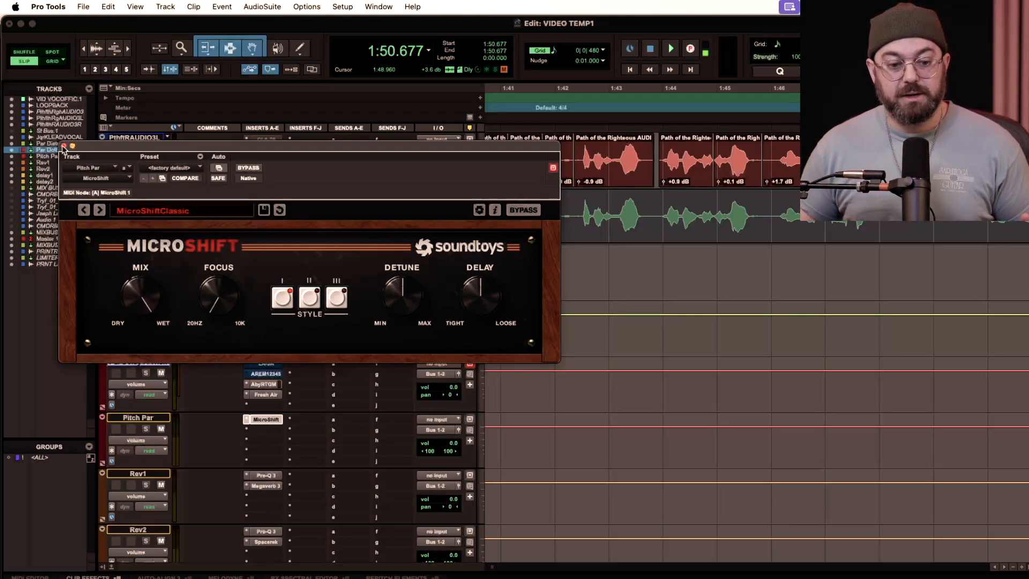
left_click(63, 146)
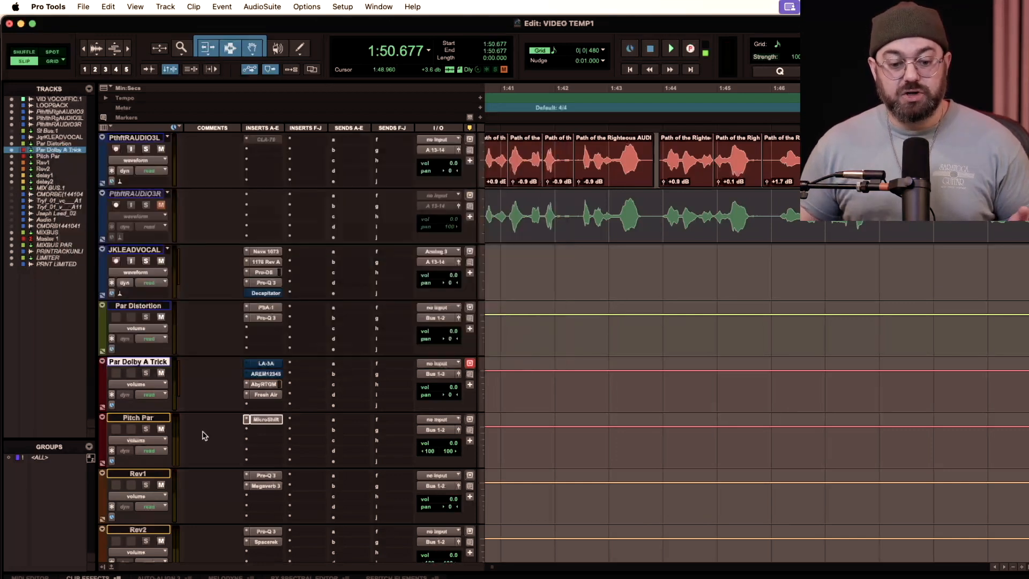
Insert the stereo ValhallaSpaceModulator below MicroShift on the Pitch Par track, and remove it again
left_click(261, 428)
mouse_move(314, 432)
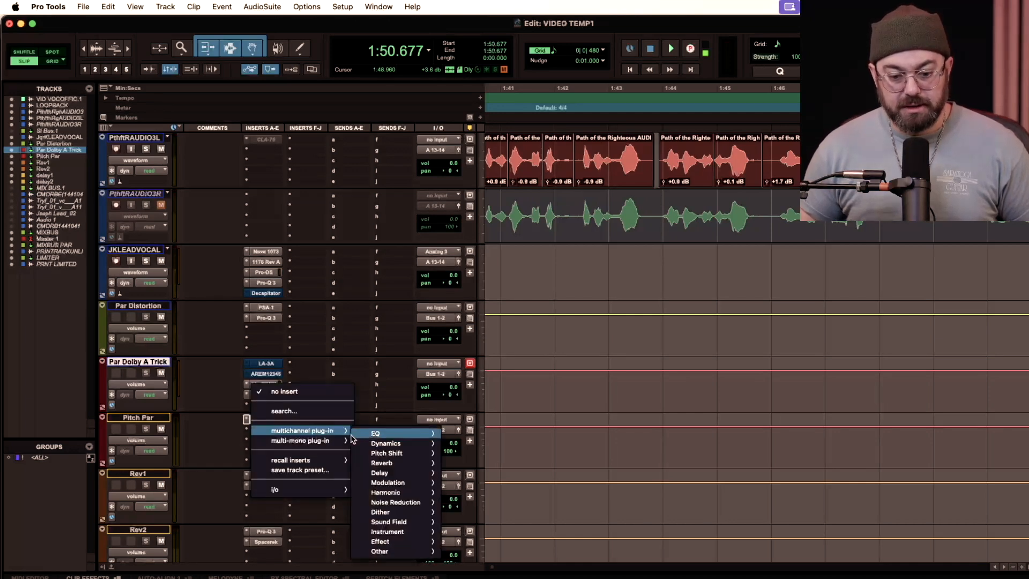
mouse_move(410, 483)
scroll(465, 510, "down", 5)
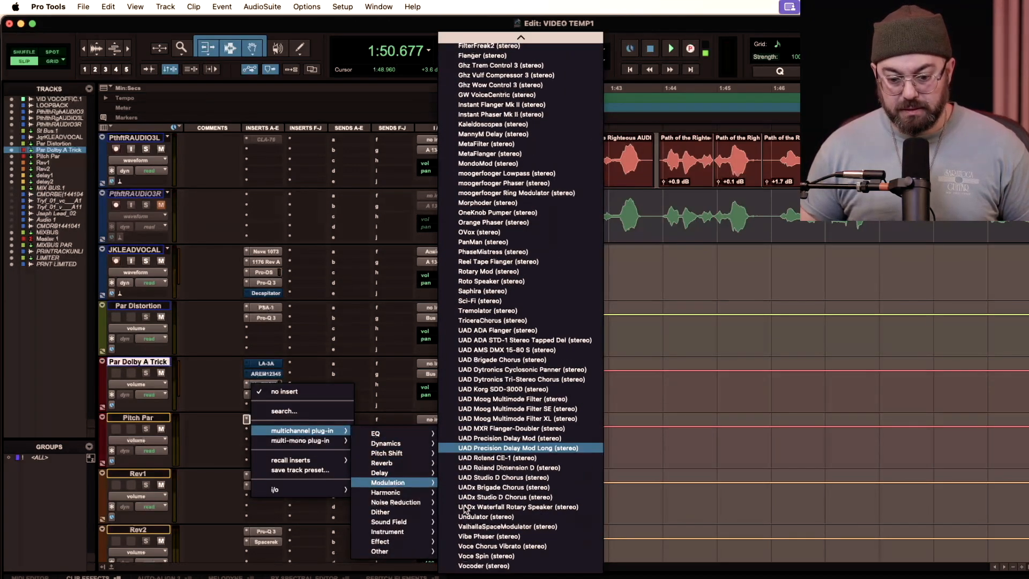
left_click(492, 528)
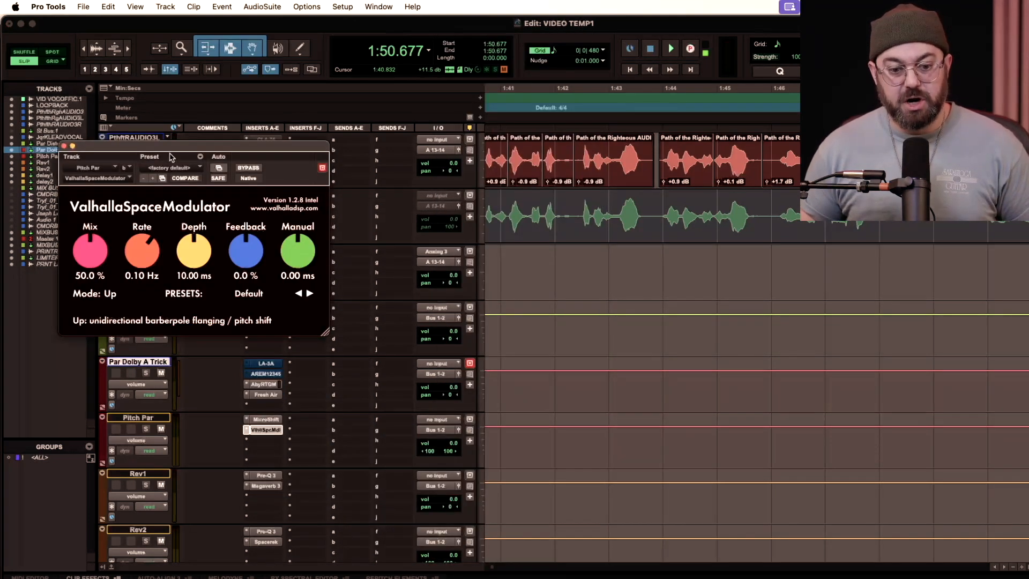
left_click_drag(110, 142, 230, 259)
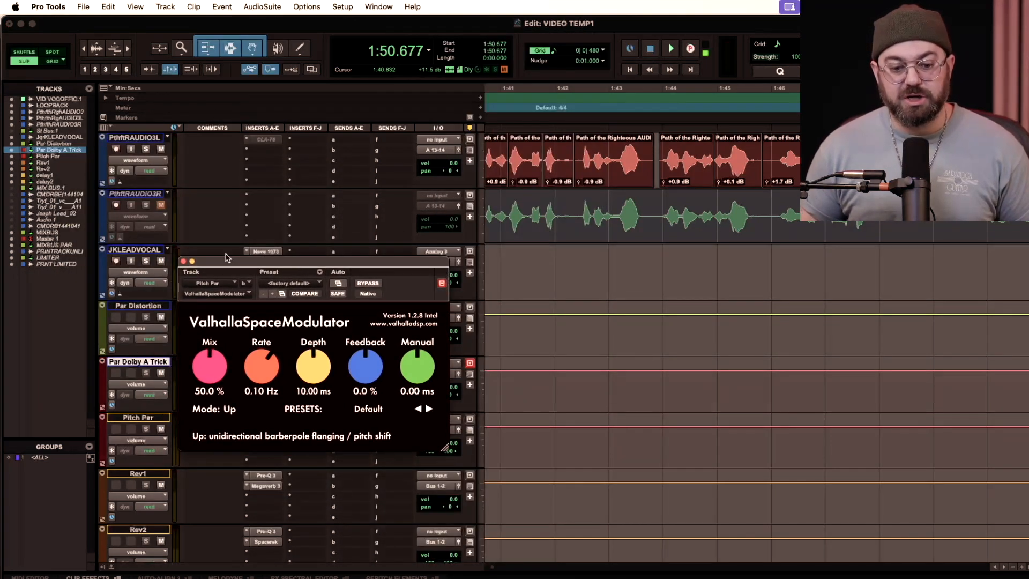
left_click(184, 262)
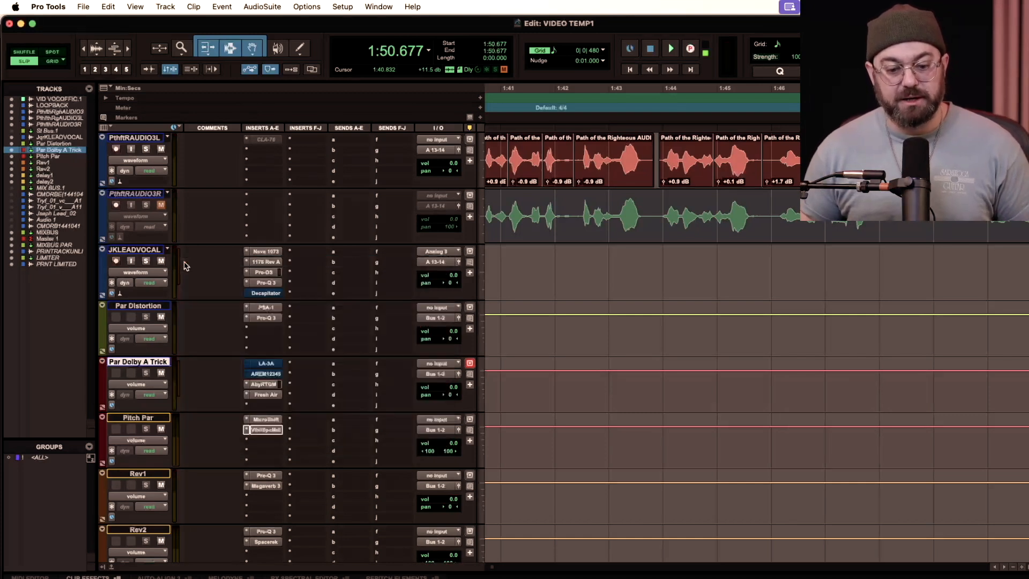
left_click(247, 430)
left_click(272, 392)
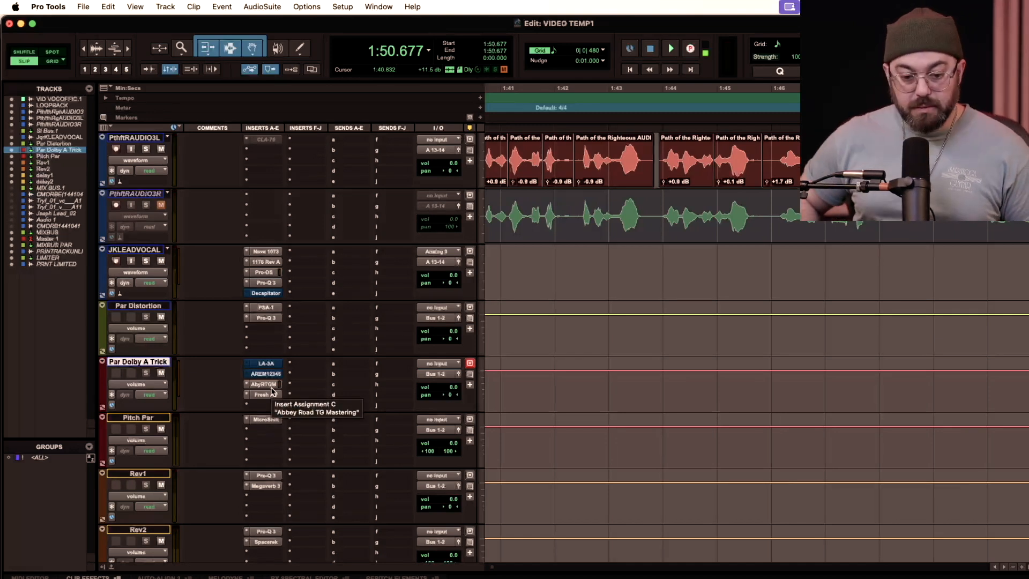
Select the Rev1 track and inspect the filter curve of its Pro-Q 3
scroll(204, 474, "down", 3)
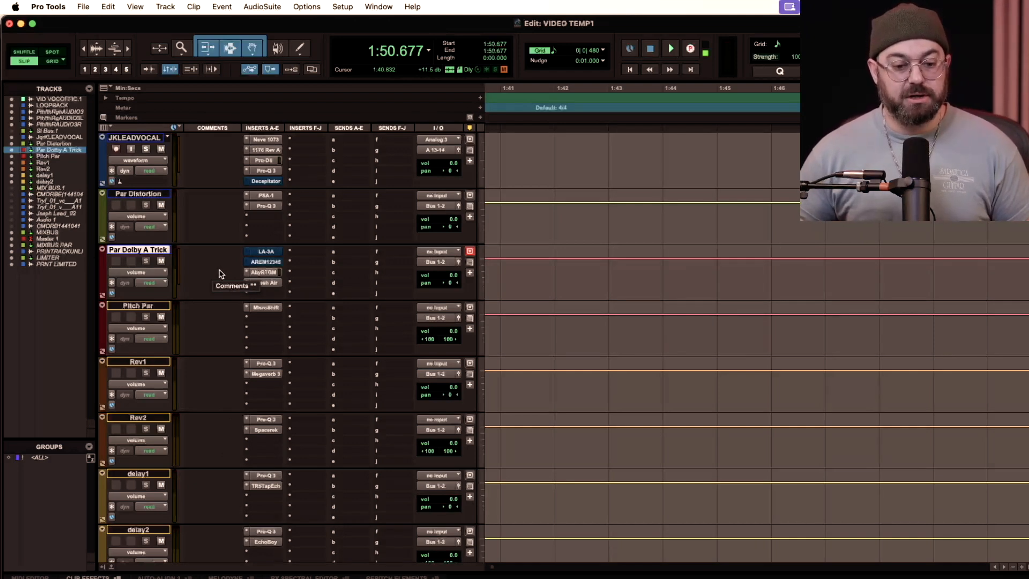
scroll(221, 274, "up", 2)
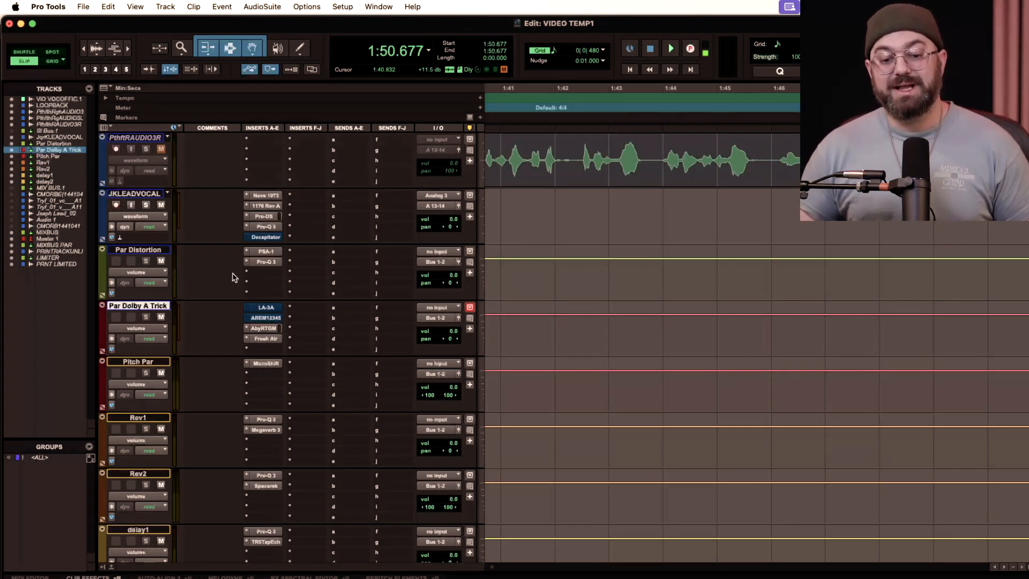
scroll(234, 277, "down", 2)
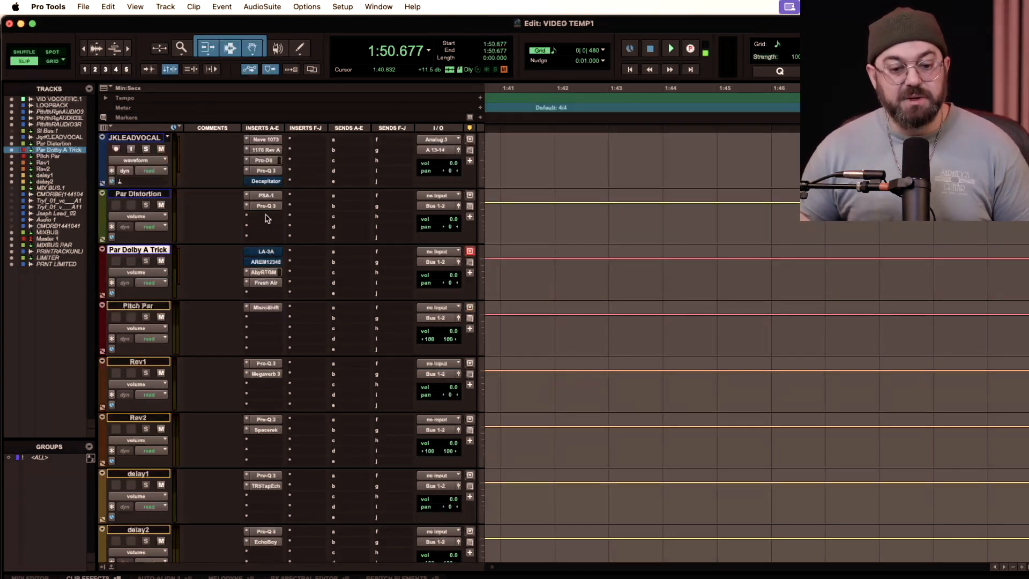
scroll(239, 252, "down", 4)
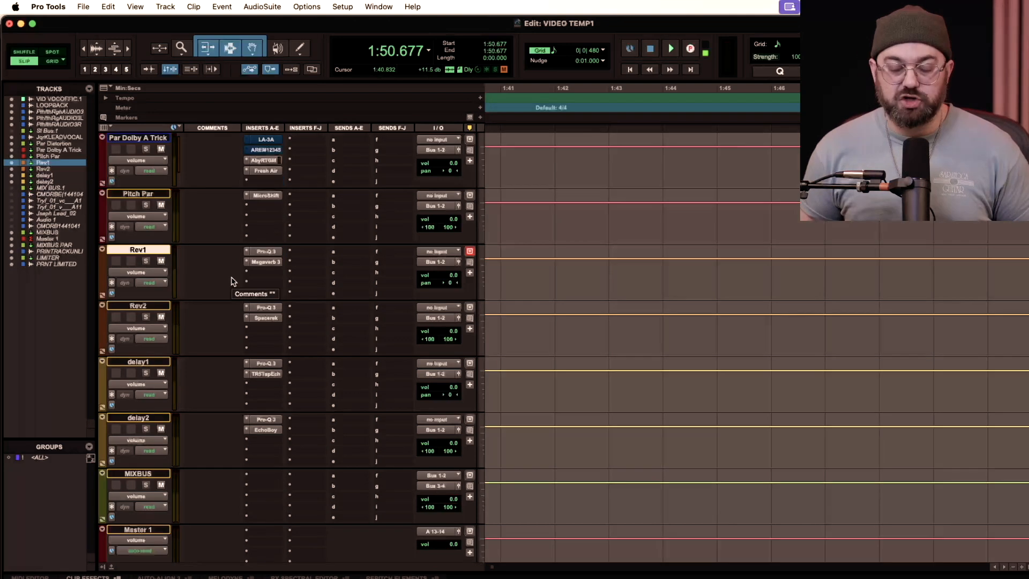
left_click(262, 252)
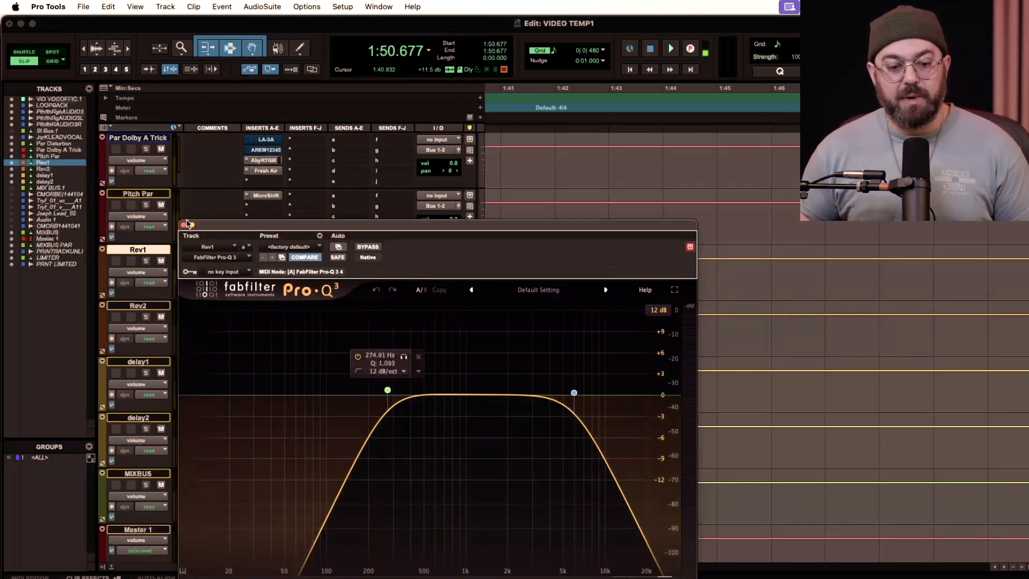
left_click(184, 224)
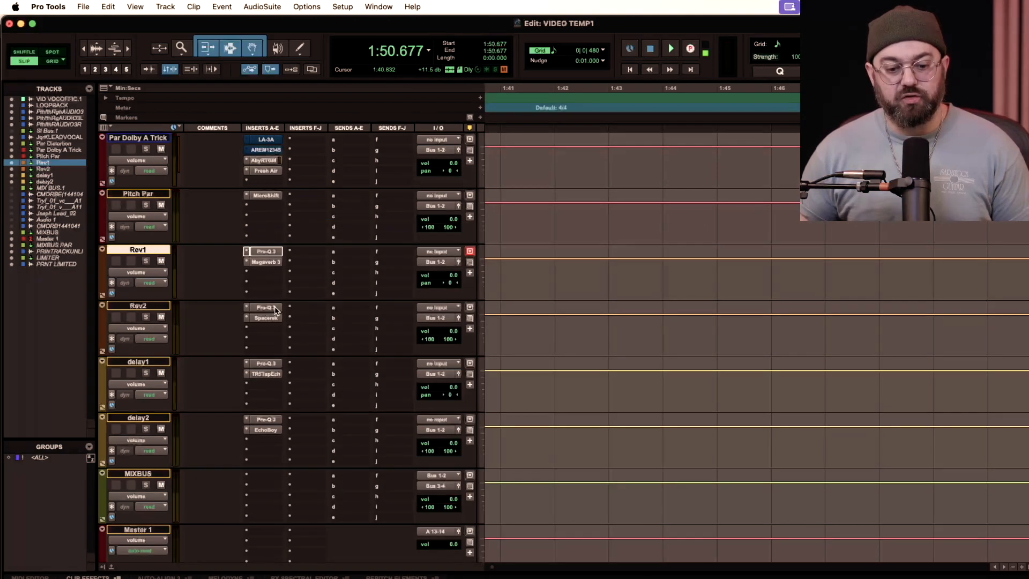
Set the dry/wet mix of the Megaverb 3 on the Rev1 track to 100%
left_click(266, 262)
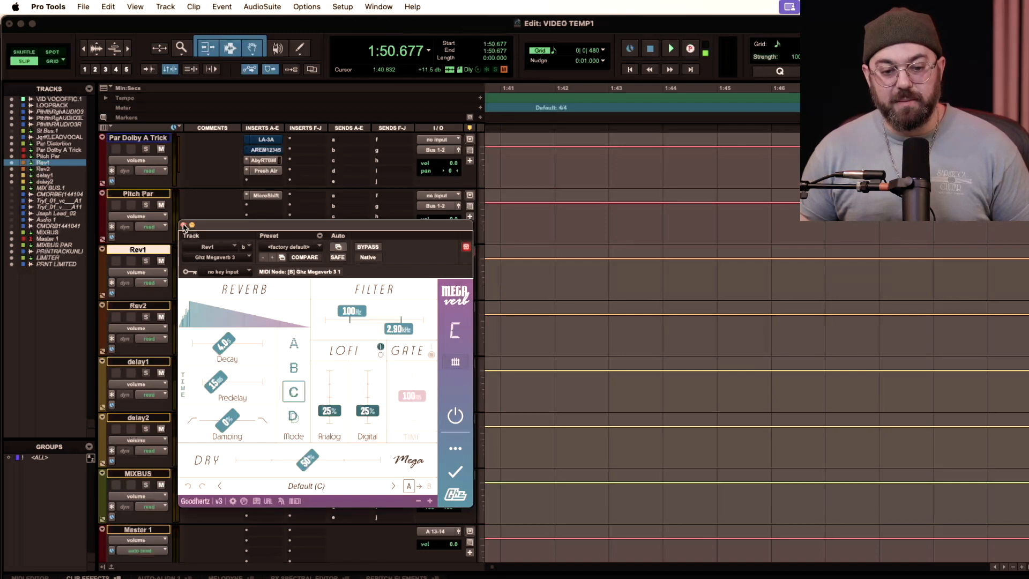
left_click_drag(307, 460, 383, 459)
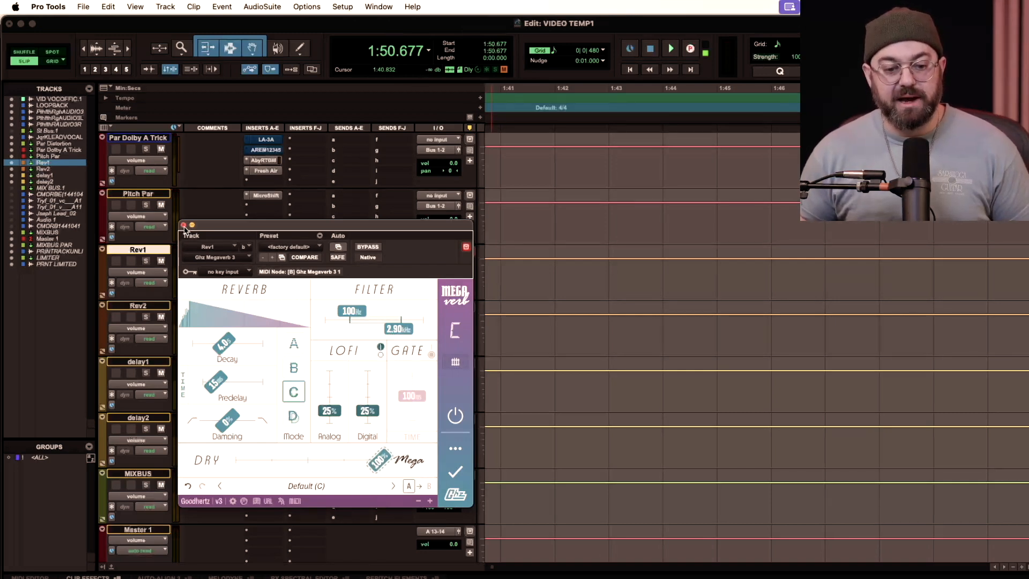
left_click(183, 225)
Inspect the Spacerek reverb on the Rev2 track, including its Clean Stage preset
left_click(265, 319)
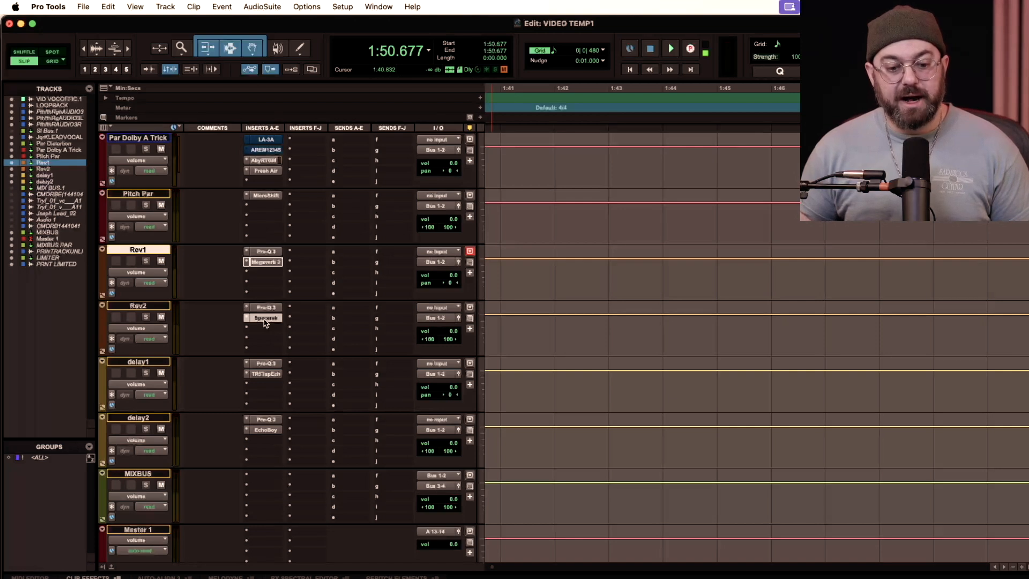
left_click_drag(228, 221, 158, 224)
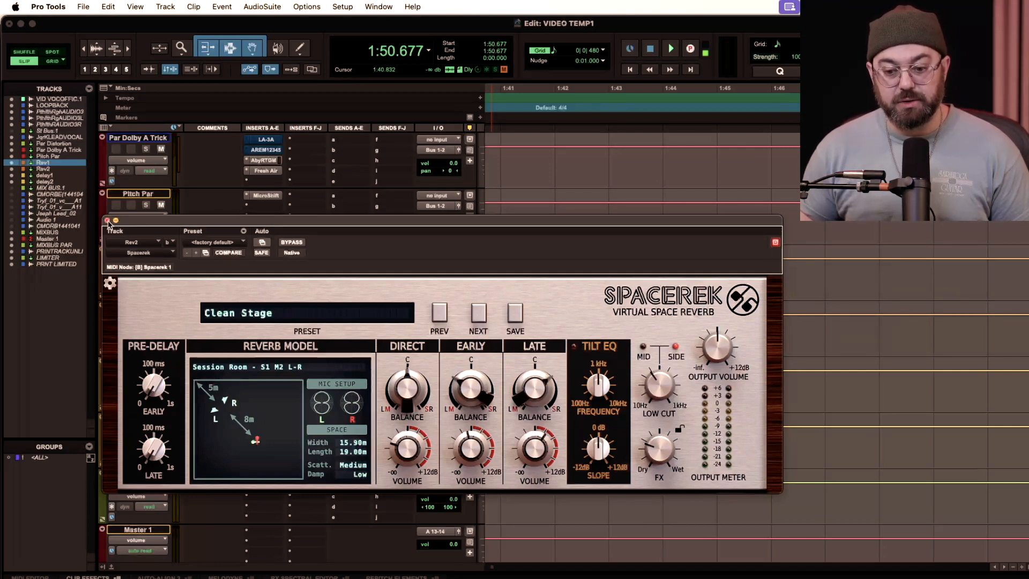
left_click(107, 222)
Inspect the T-RackS Tape Echo on the delay1 track and the EchoBoy on the delay2 track
left_click(270, 370)
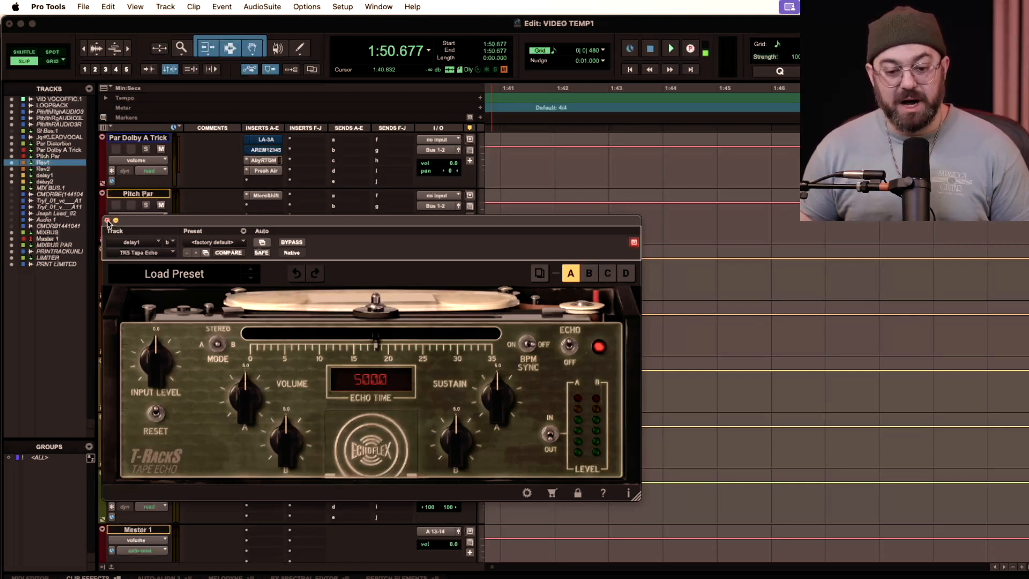
left_click(107, 221)
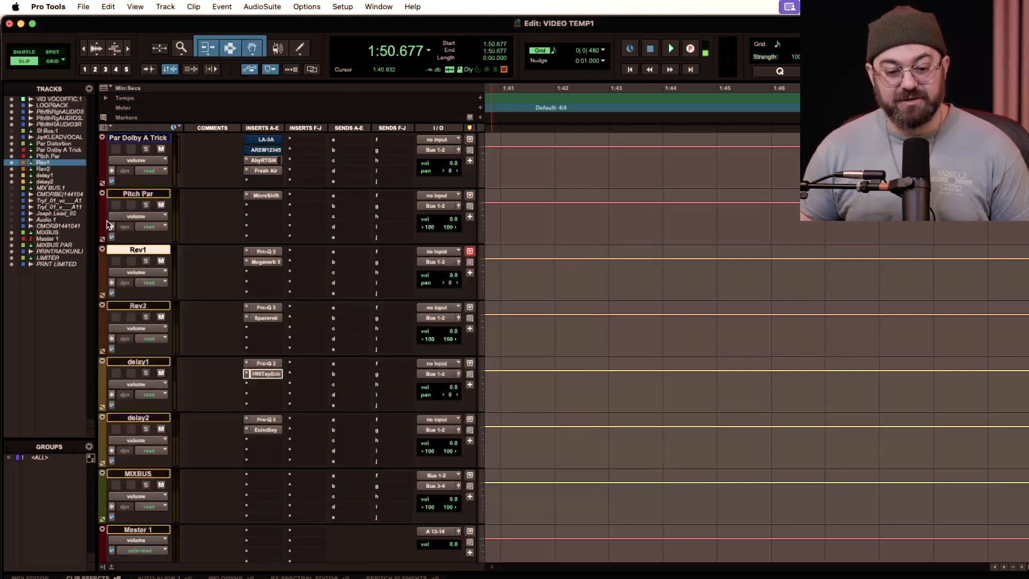
left_click(265, 429)
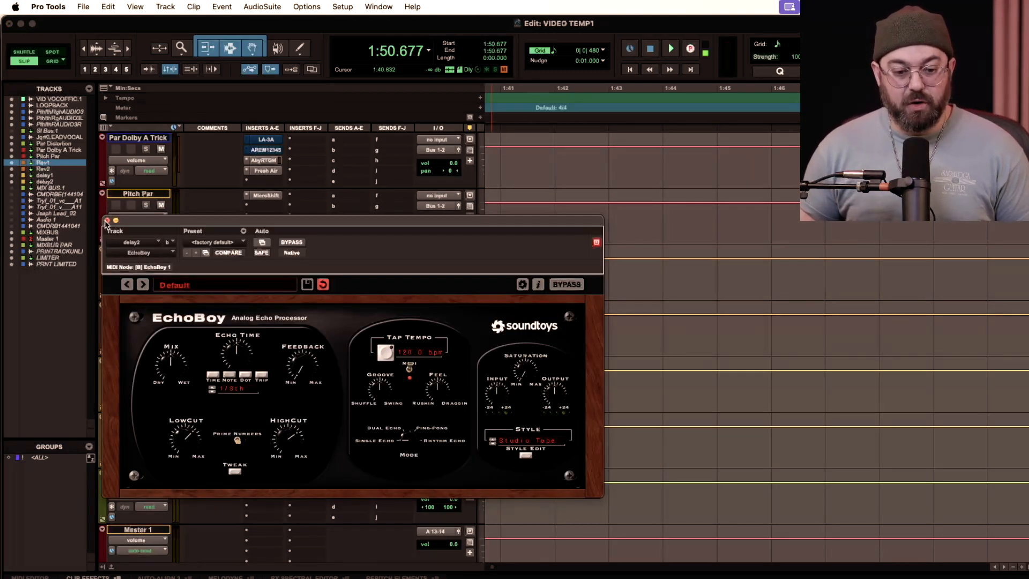
left_click(107, 221)
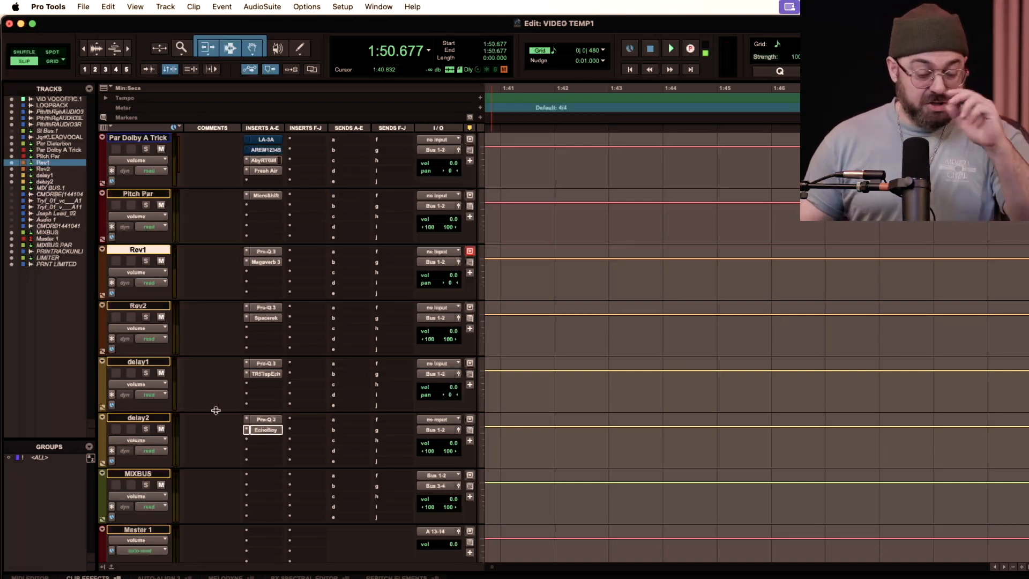